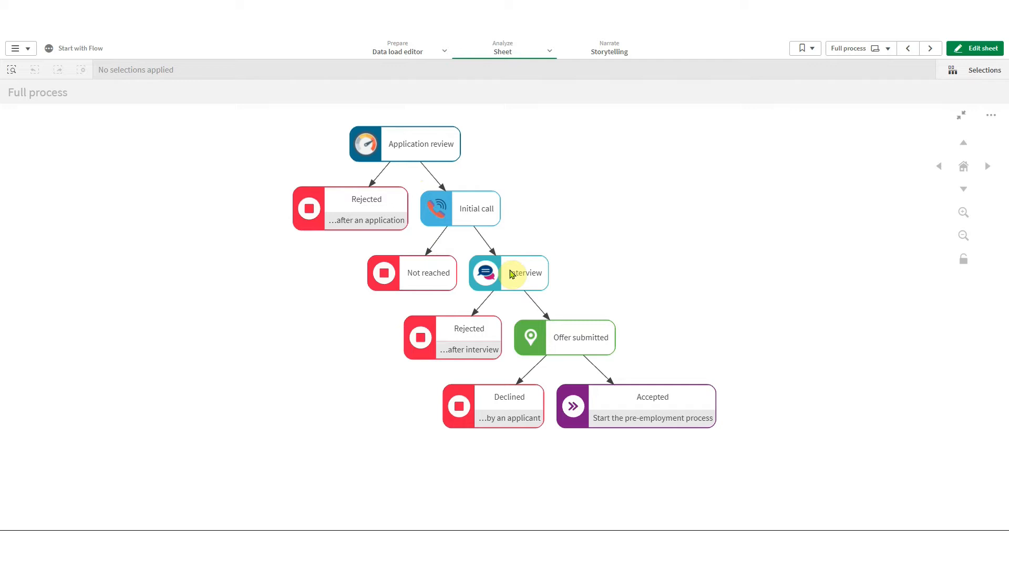
Examine the recruitment flow diagram's nodes data and lines data.
right_click(510, 242)
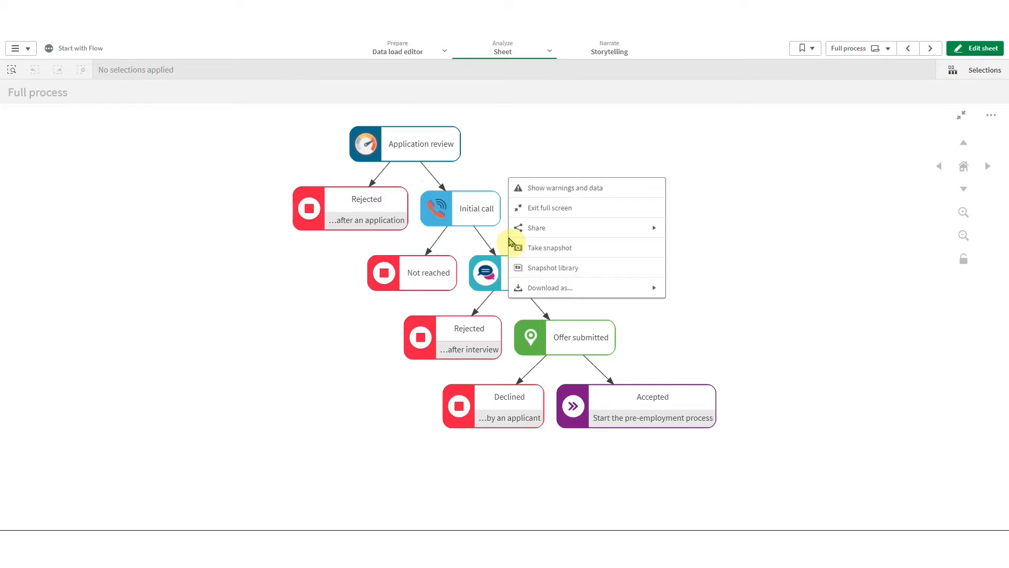
click(589, 188)
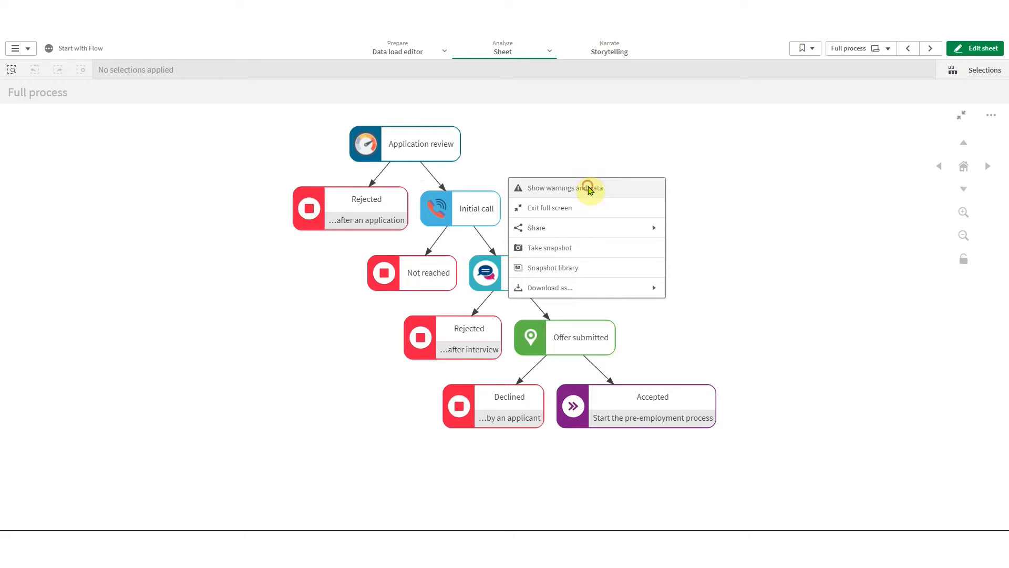
click(690, 83)
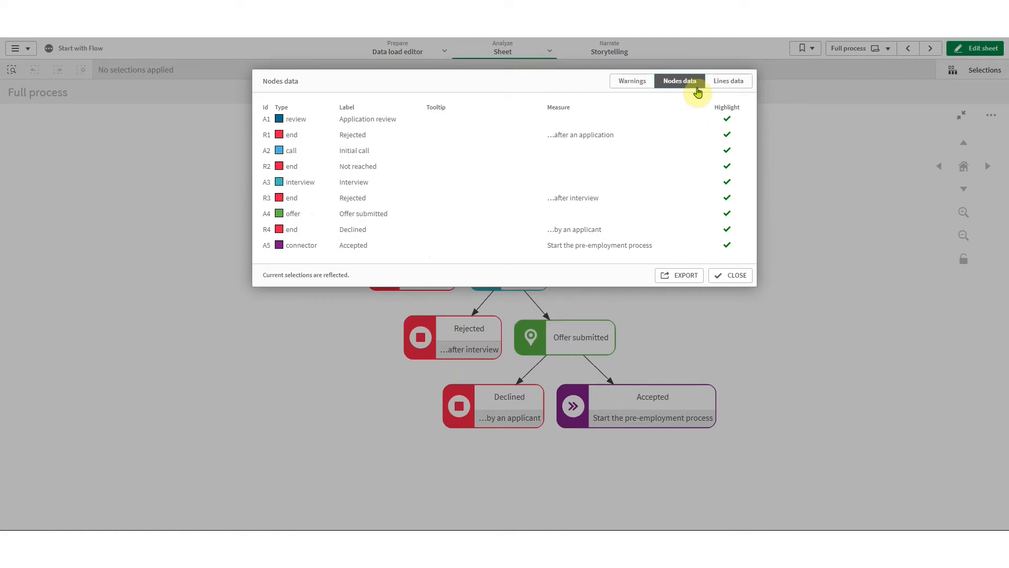
click(732, 84)
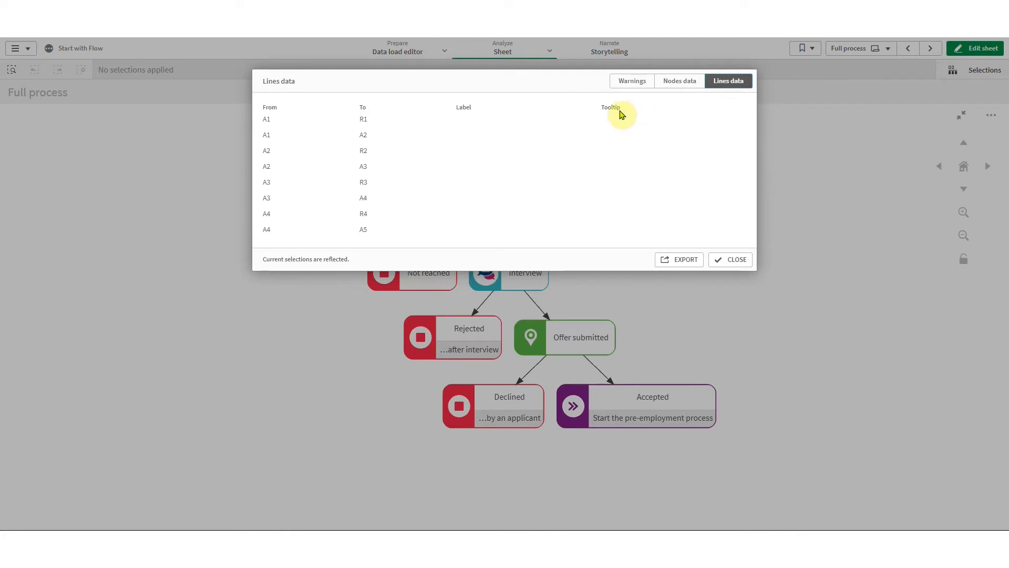
click(684, 88)
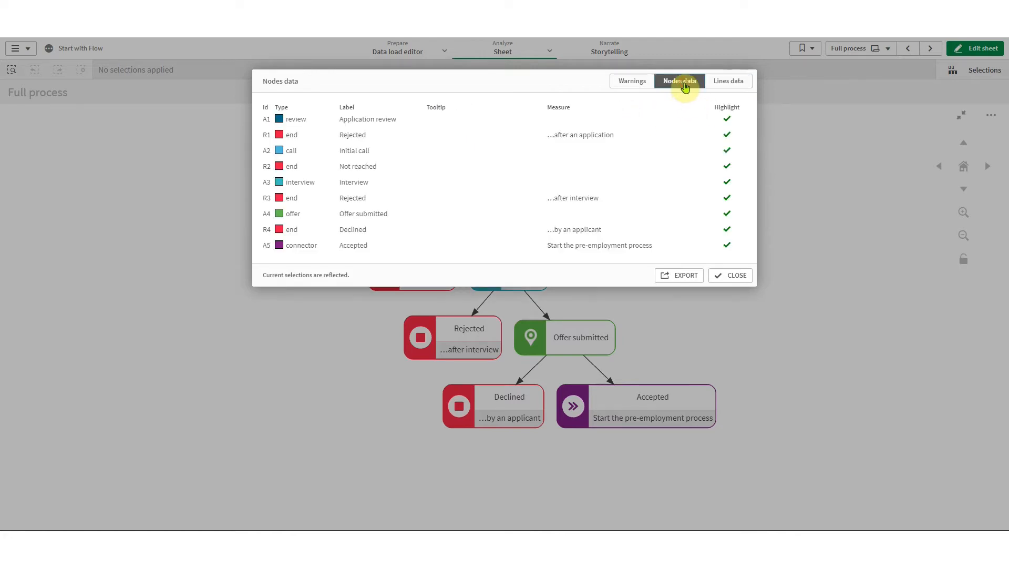
click(723, 84)
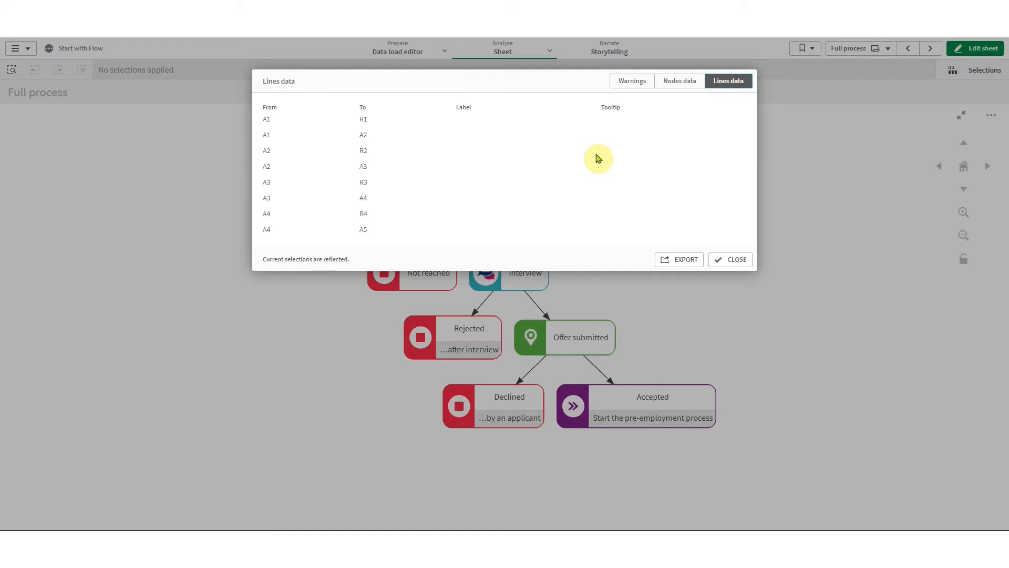
click(742, 260)
Open the Full process sheet for editing and inspect the flow object's Nodes settings.
click(989, 47)
click(596, 231)
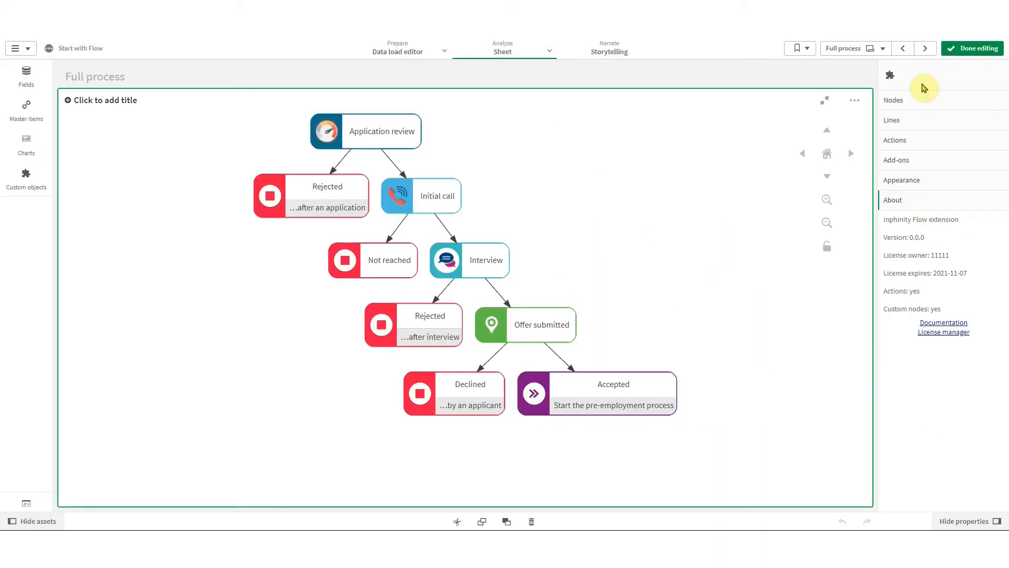
click(924, 101)
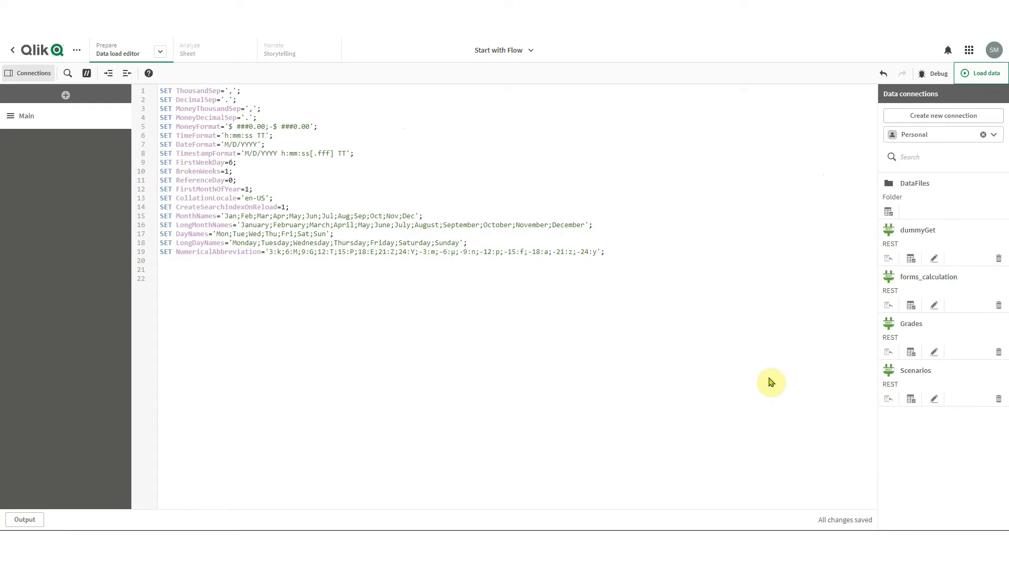
Write an empty noconcatenate inline load statement for a table named main_process at the end of the Main script.
click(374, 307)
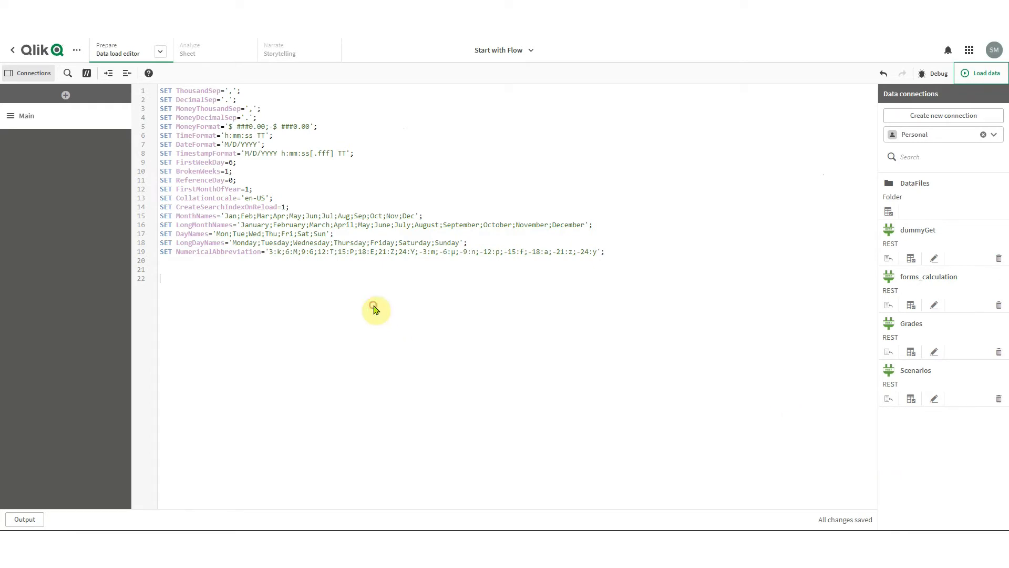
text([)
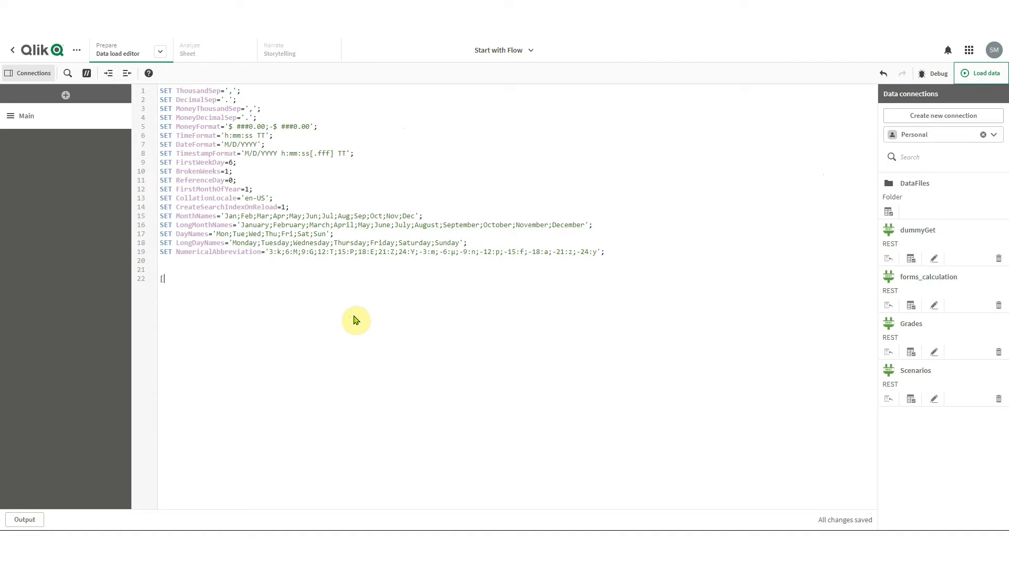
text(main_process]: noconcatenate)
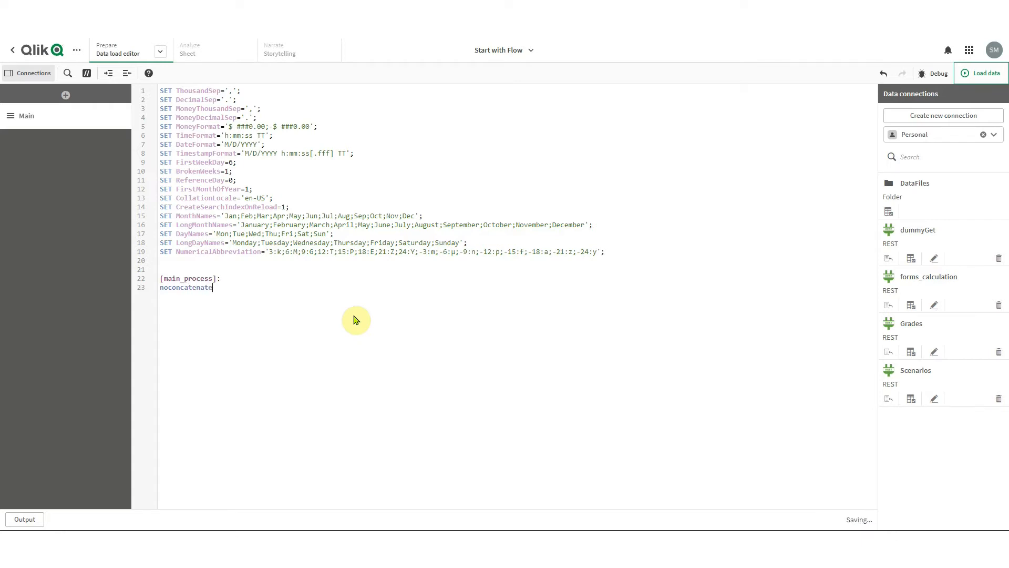
key(Return)
text(load * Inline [)
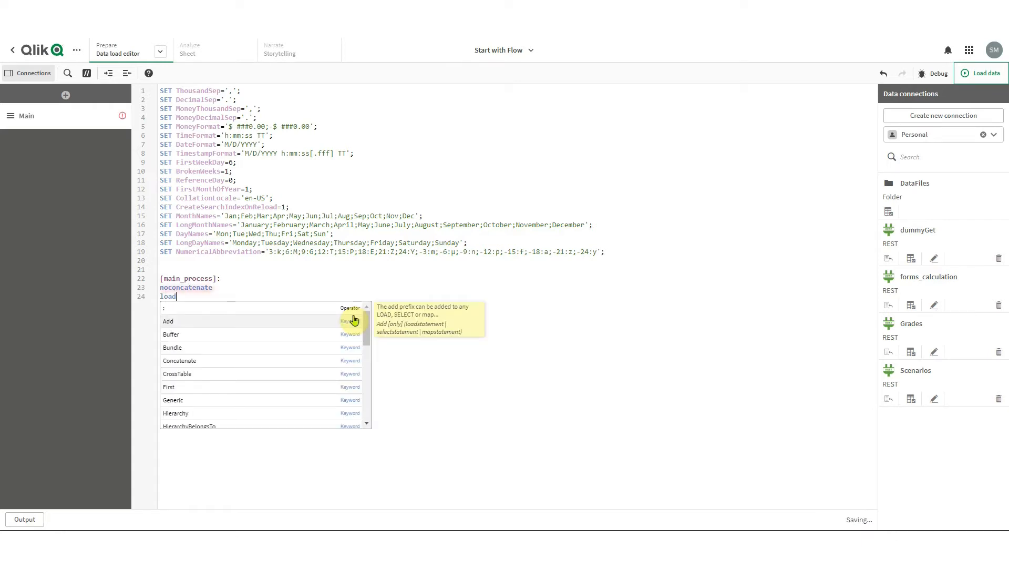
key(Return)
key(Return)
text(])
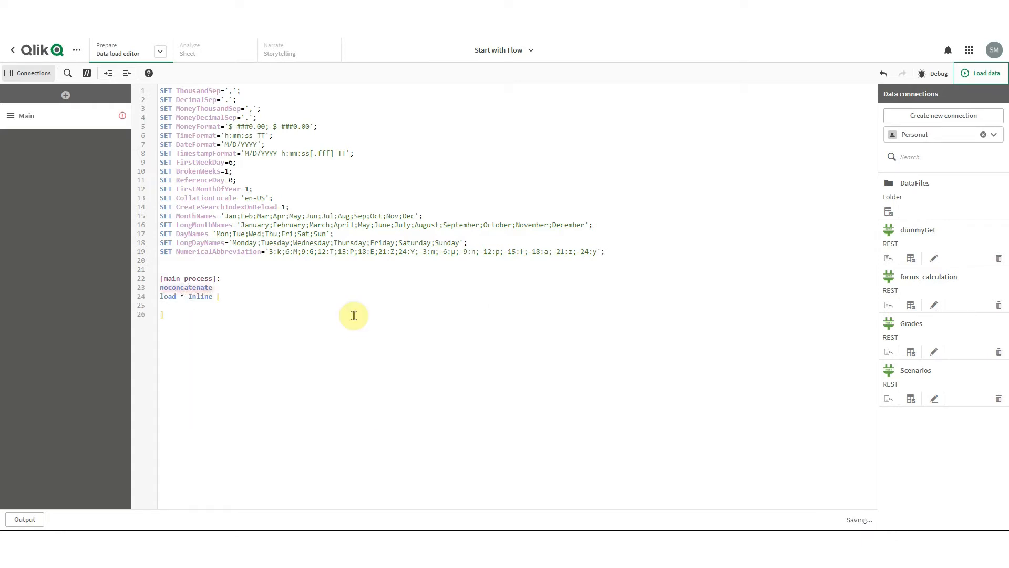
text(;)
Give the inline table a step field with the rows start, recruit, review, interview and hire, and load the data.
key(Up)
text(step)
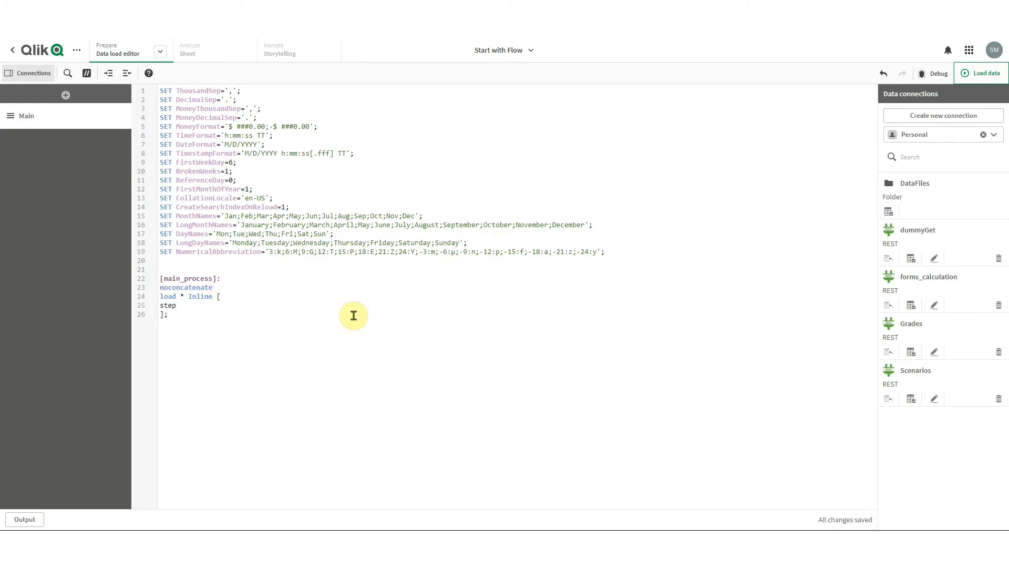
key(Return)
text(start)
key(Return)
text(recruit)
key(Return)
text(review)
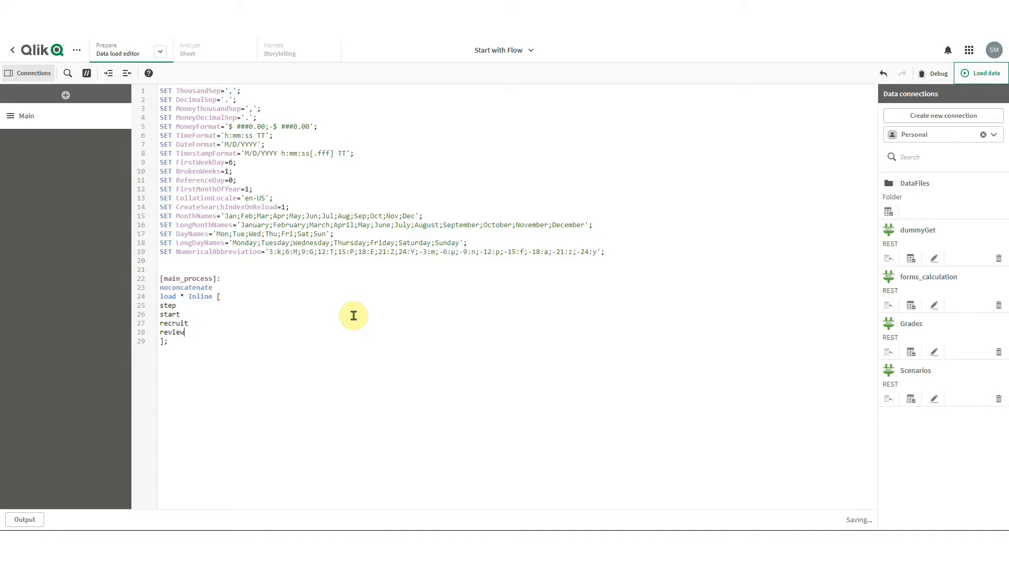
key(Return)
text(interview)
key(Return)
text(hire)
click(981, 73)
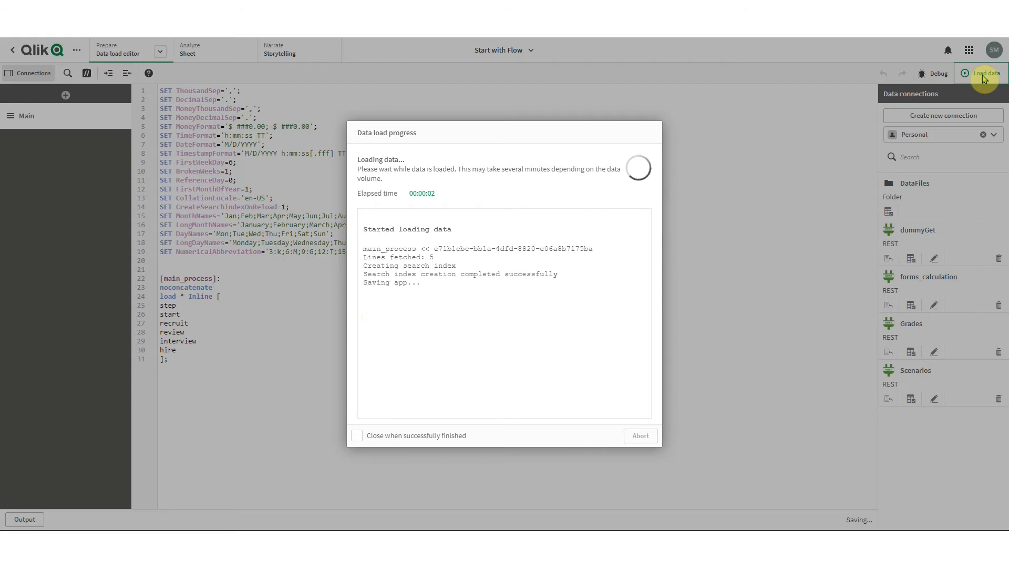
click(641, 437)
Add an Inphinity Flow object from the Inphinity bundle to the new sheet.
click(205, 56)
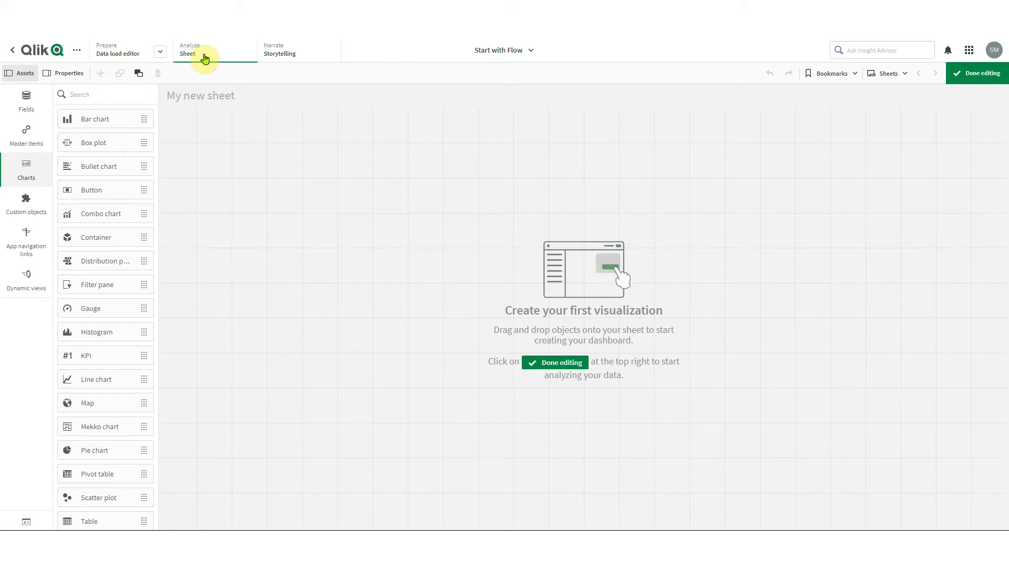
click(30, 209)
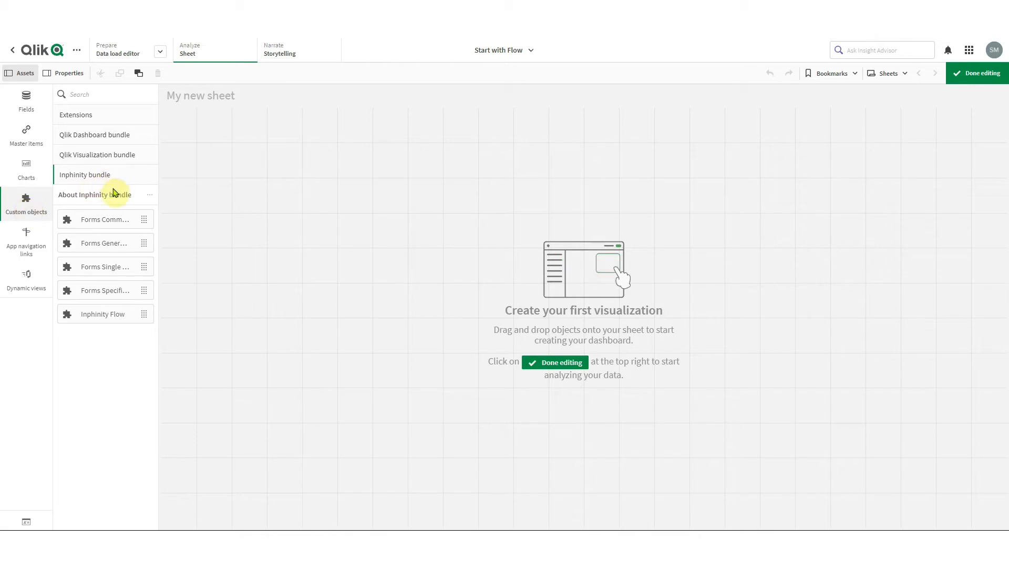
drag(100, 322, 308, 247)
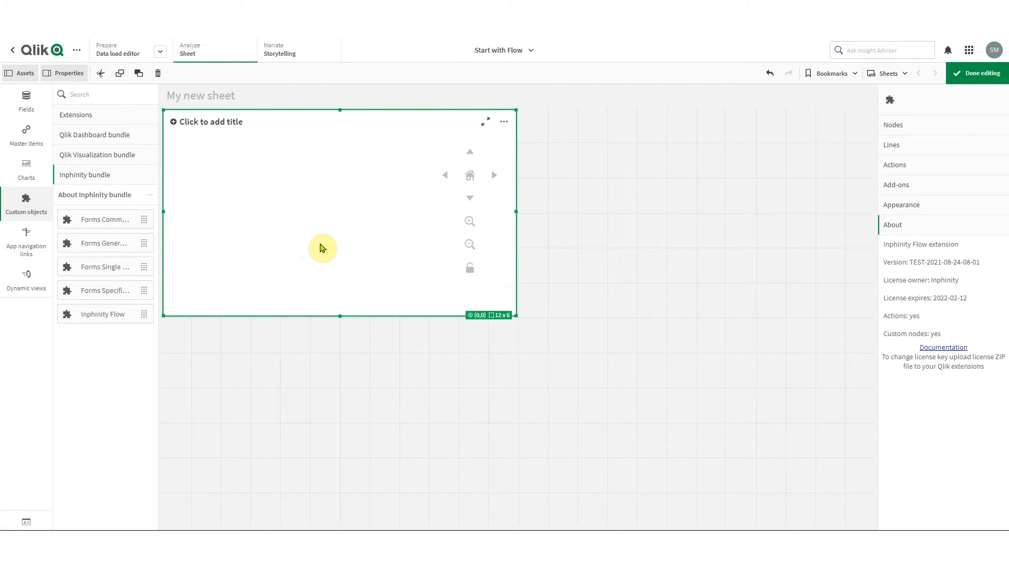
Set both the node id and the node label of the flow object to step.
click(917, 130)
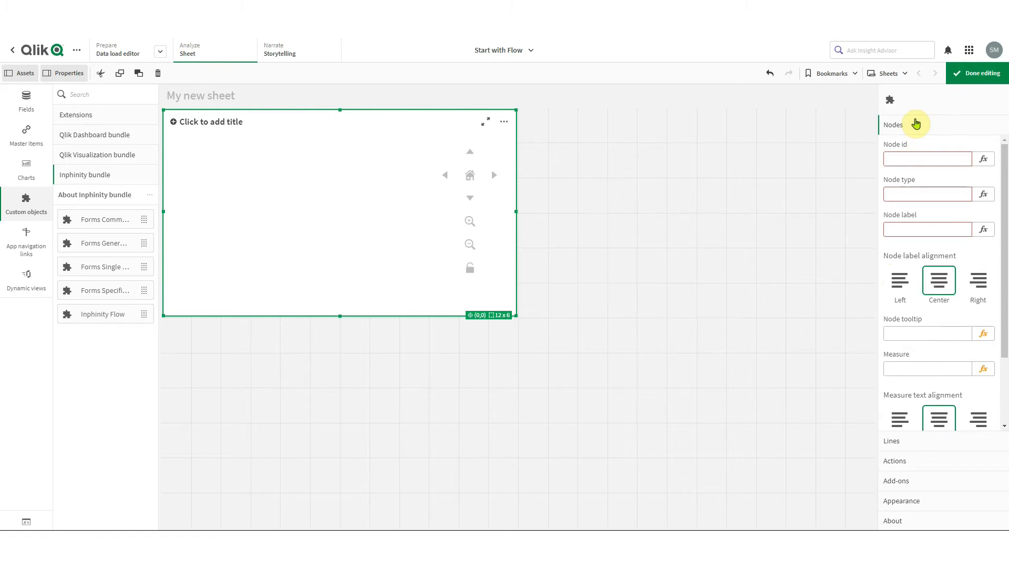
click(901, 162)
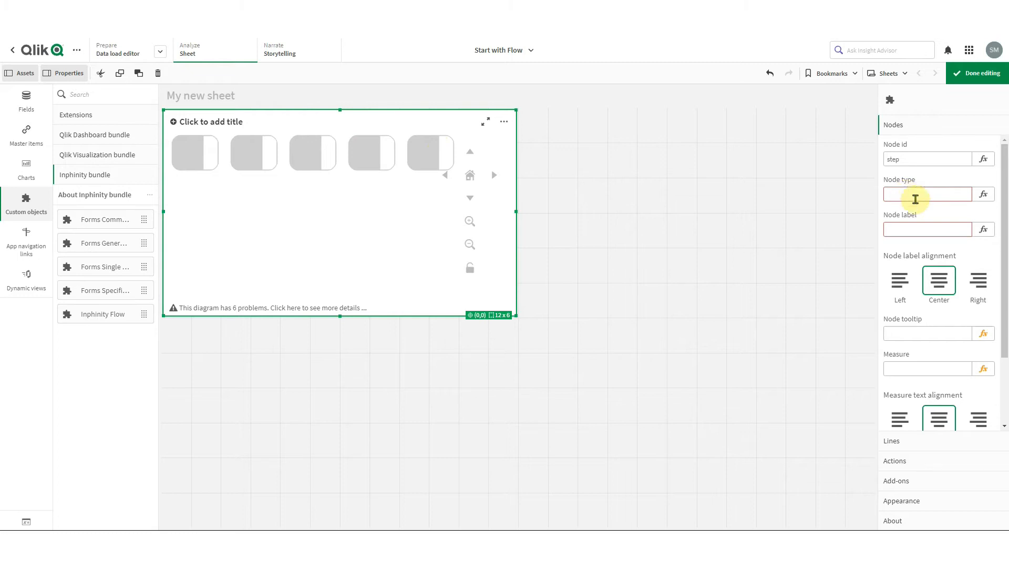
click(909, 230)
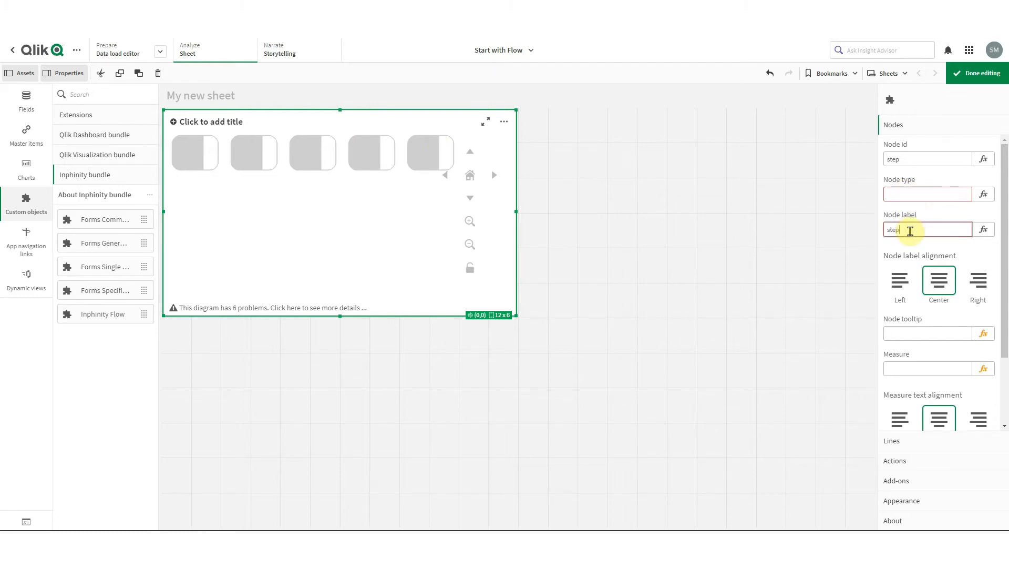
key(Return)
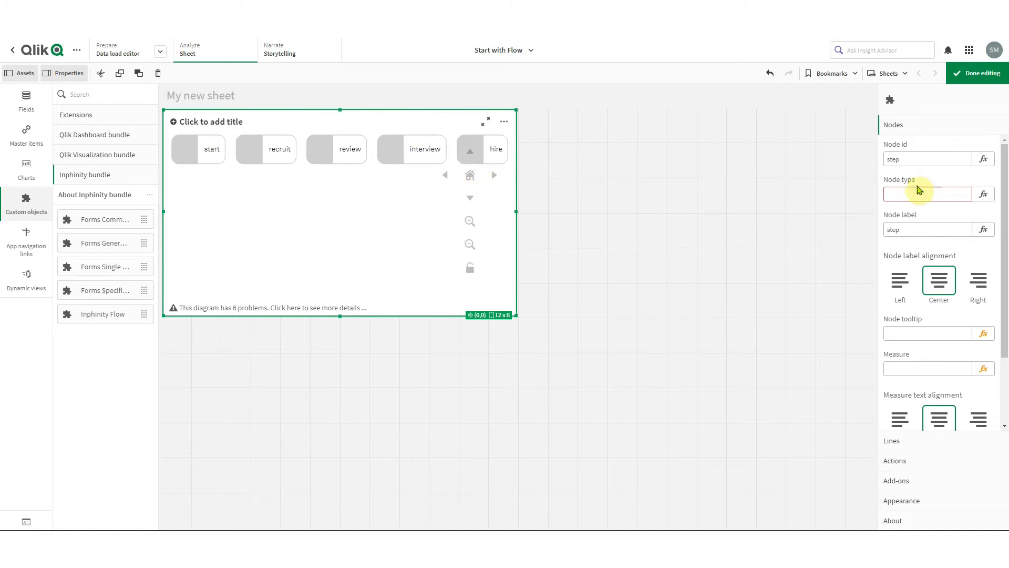
Check the flow object's built-in and additional node types in its appearance settings.
click(915, 508)
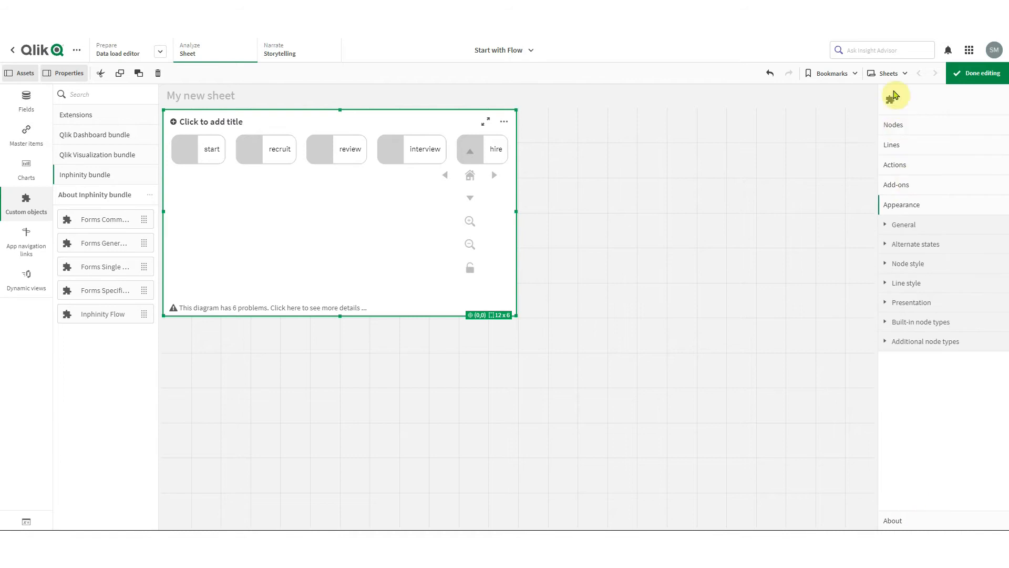
click(933, 324)
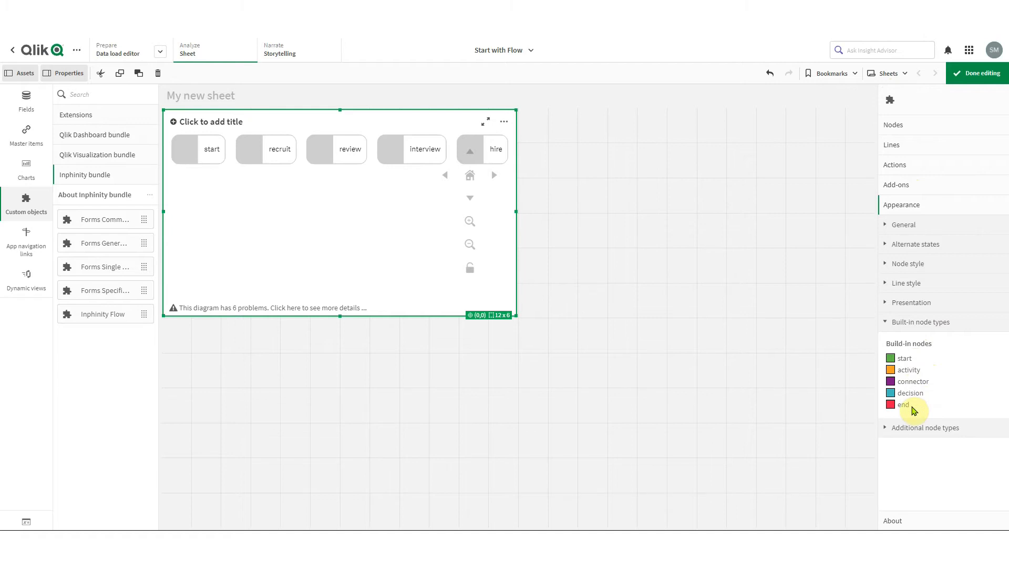
click(916, 432)
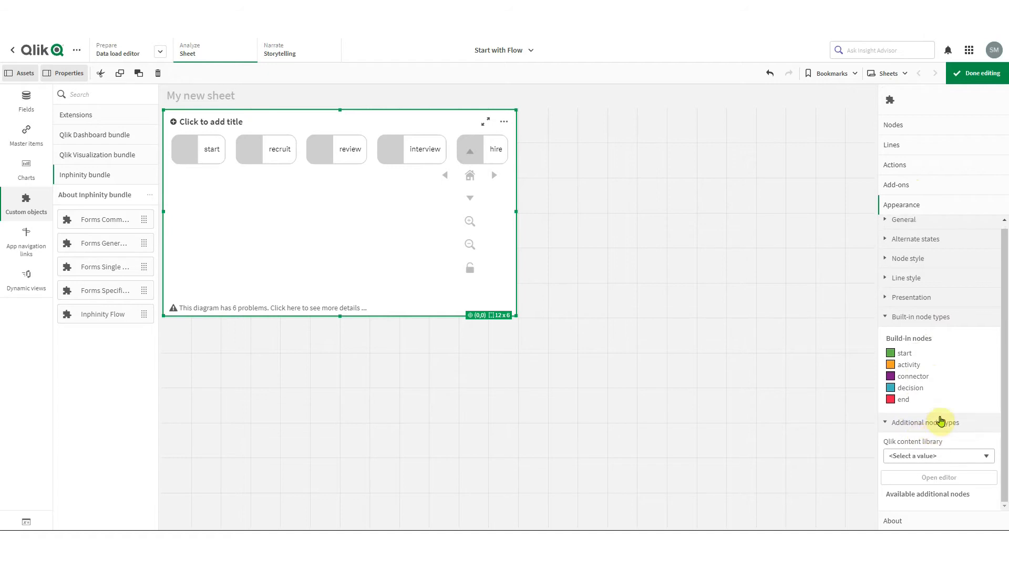
click(939, 423)
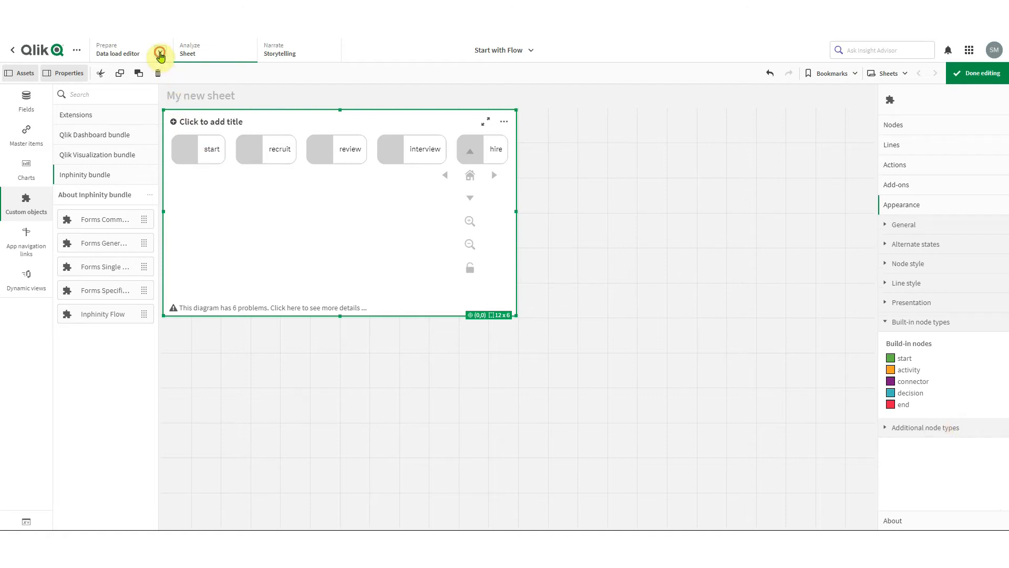
Return to the load script and add an aligned step_type field to the inline table's header row.
click(160, 51)
click(176, 99)
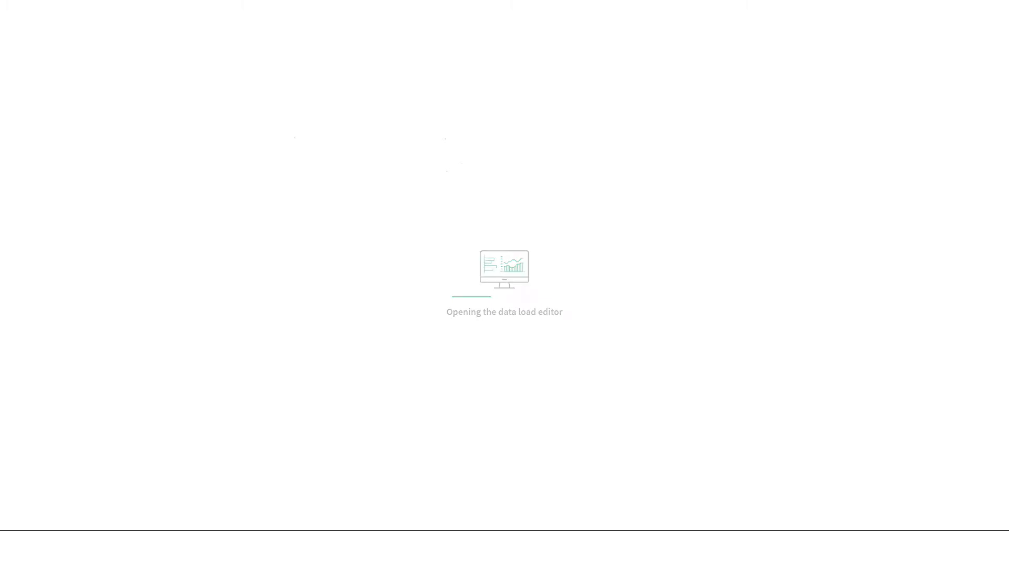
click(212, 306)
text(,step_)
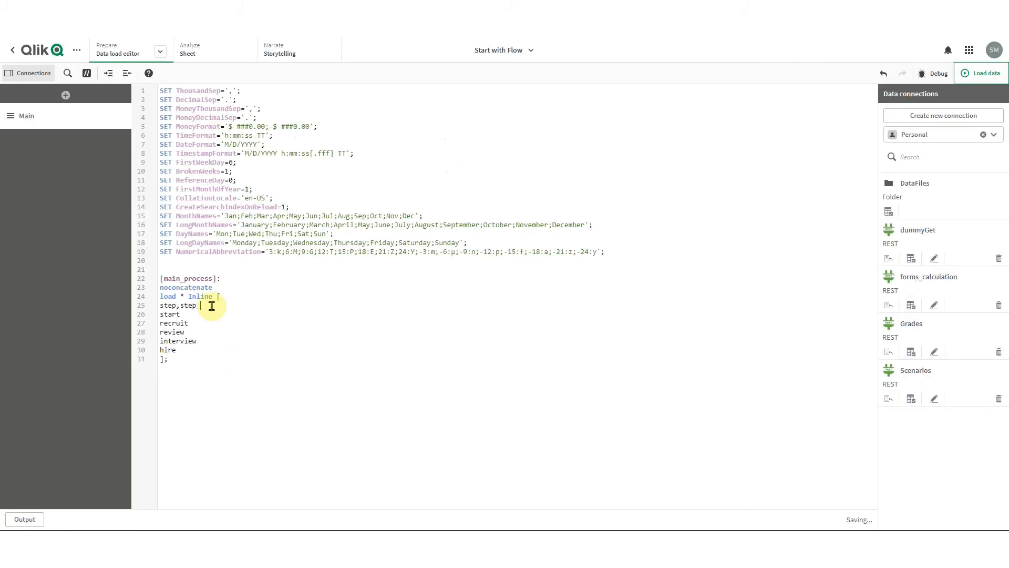
text(type)
click(180, 314)
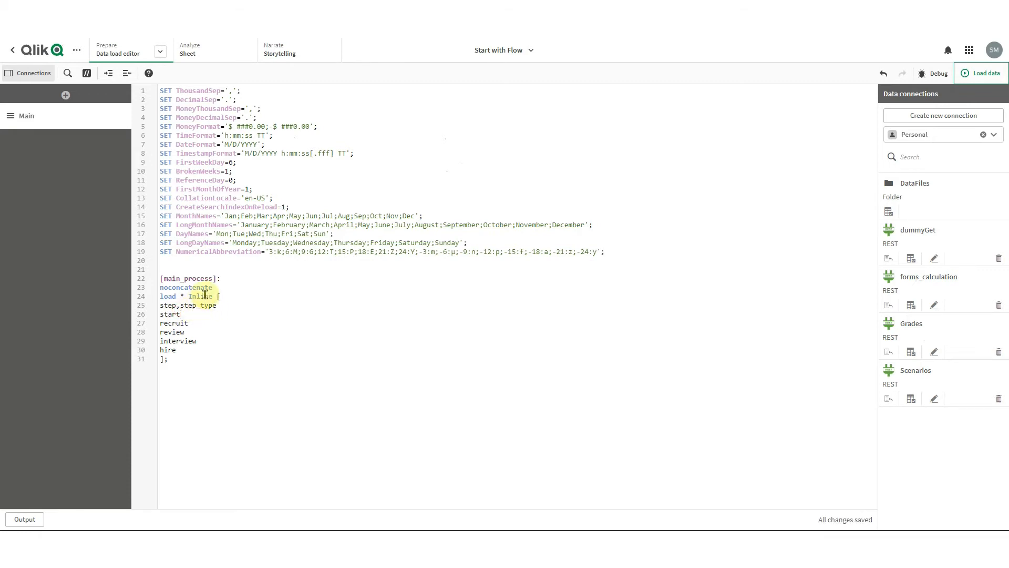
key(Tab)
key(Tab)
Assign the step types start to the start row, activity to recruit and decision to review.
click(187, 314)
key(Tab)
key(Tab)
text(,start)
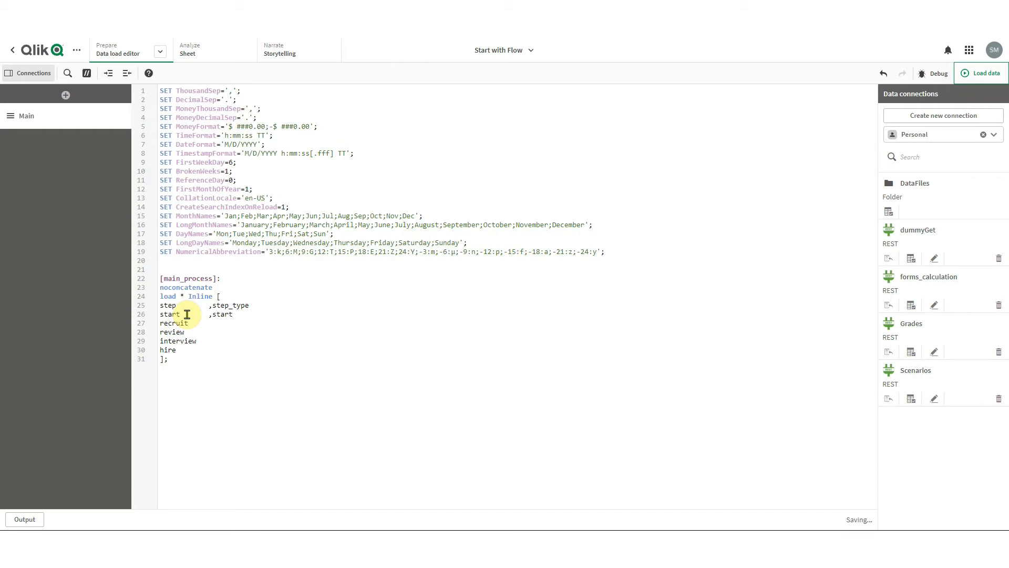
key(Tab)
text(,activity)
click(214, 336)
key(Tab)
text(,decision)
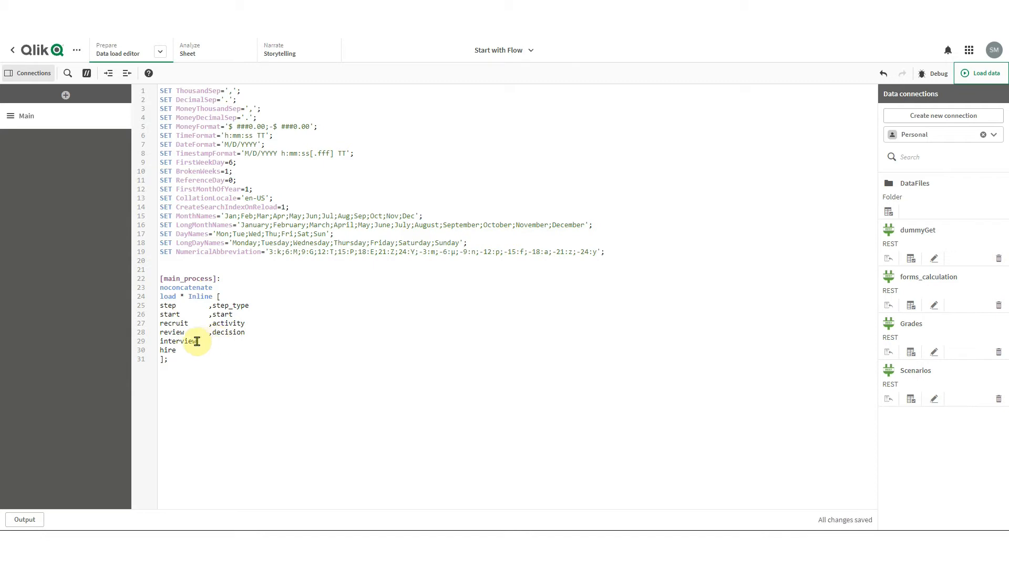
Assign the step types activity to interview and end to hire, and reload the data.
click(198, 341)
key(Tab)
text(,activity)
click(180, 350)
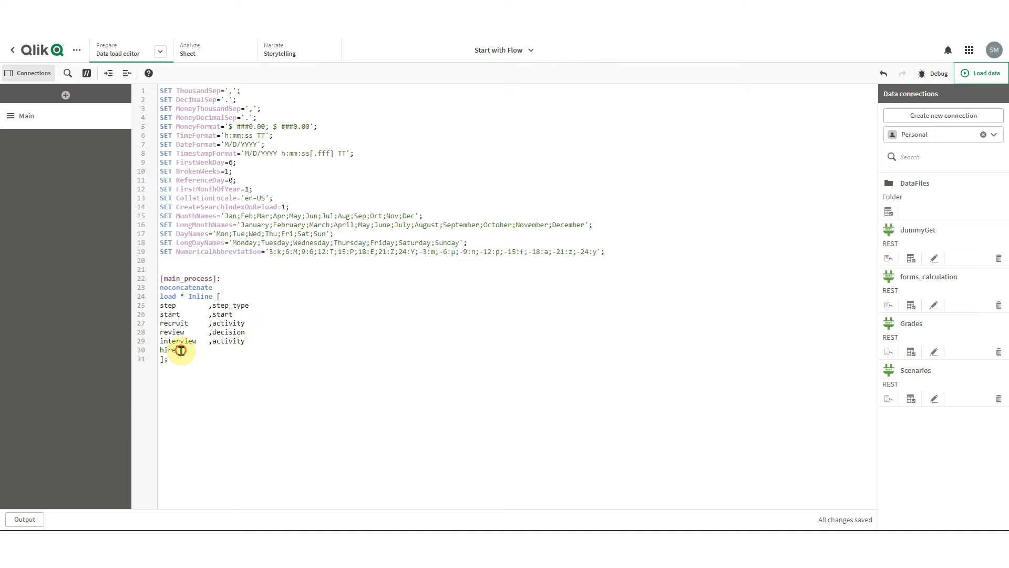
key(Tab)
text(,end)
click(982, 74)
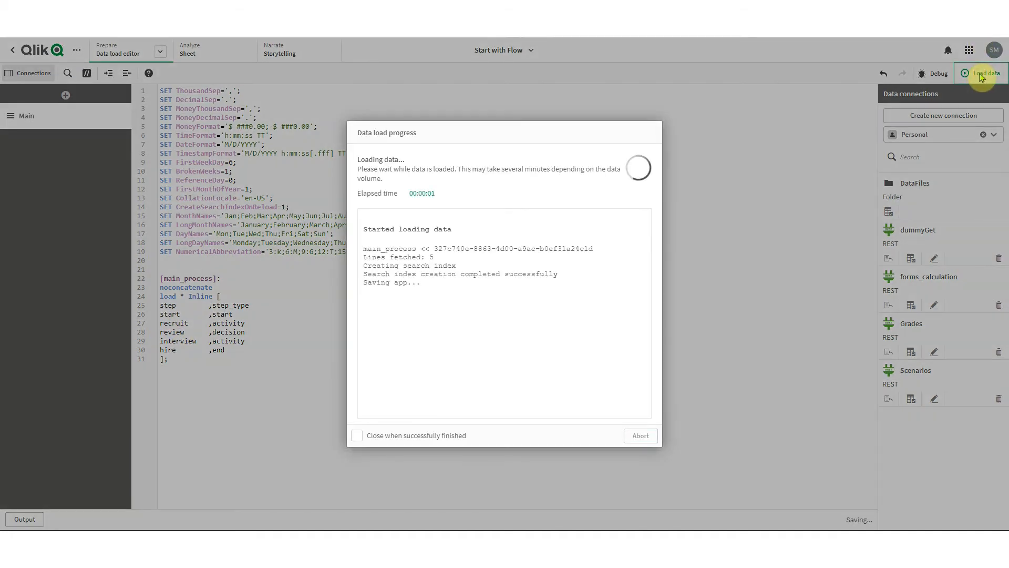
click(640, 435)
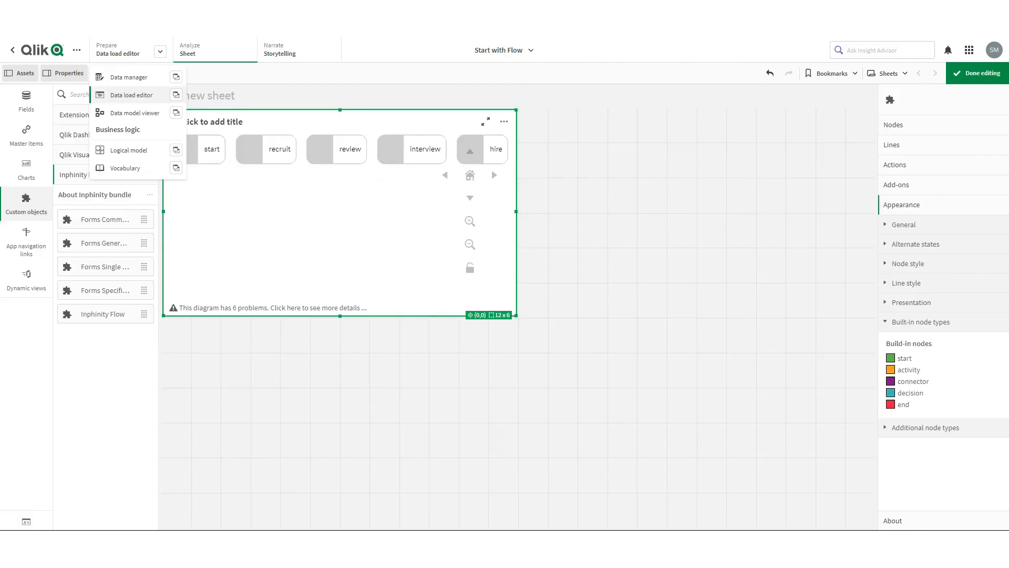
Set the flow object's node type to the step_type field.
click(354, 207)
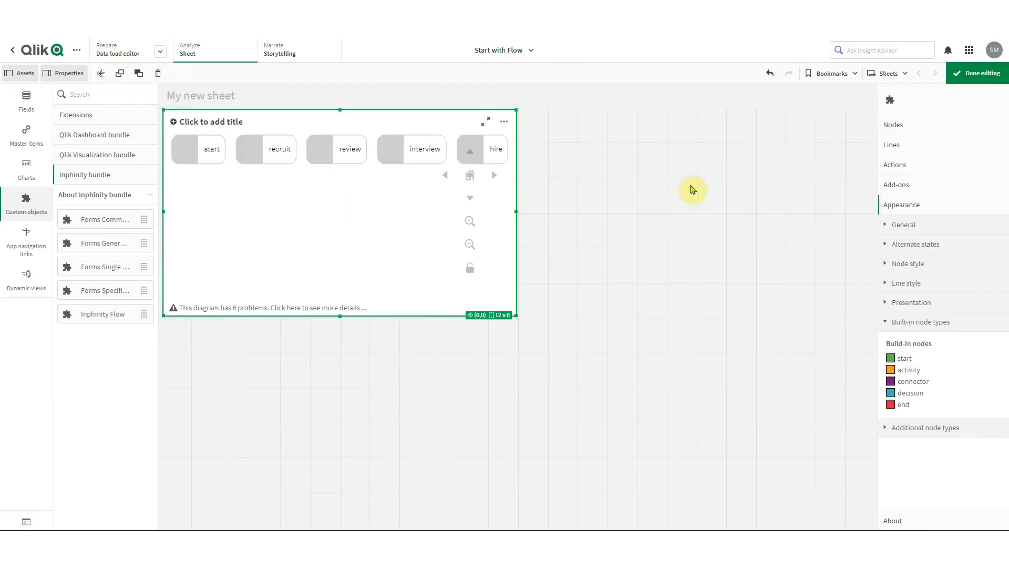
click(960, 130)
click(930, 193)
text(step)
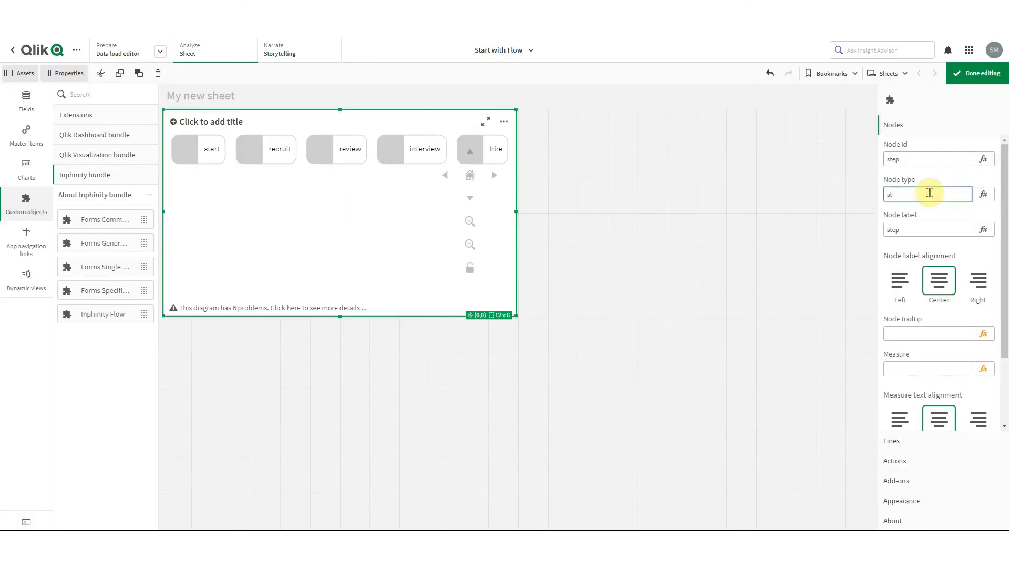
text(_type)
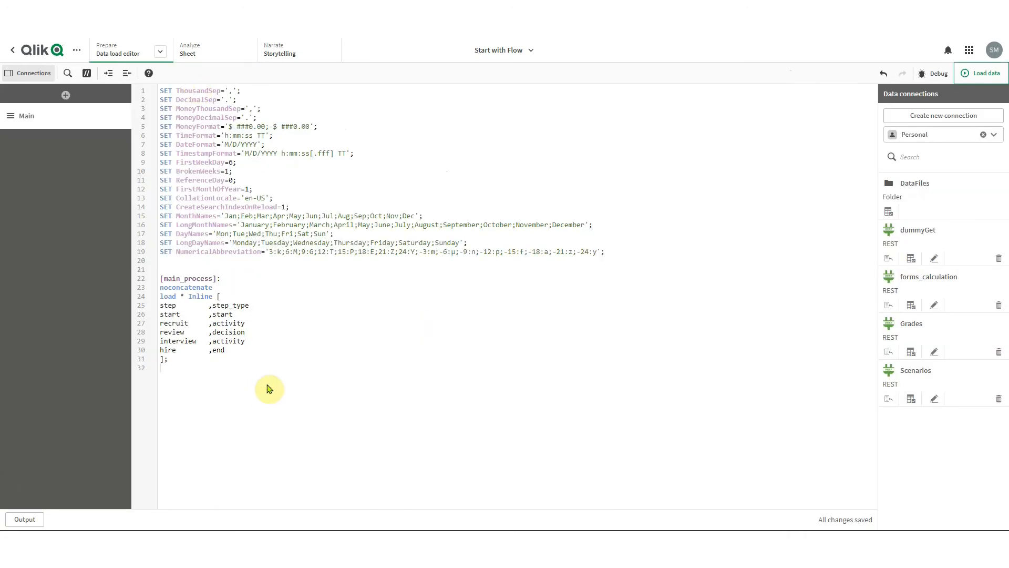
Begin a second table named main_process_lines with the noconcatenate prefix below the main_process table in the load script.
key(Return)
text([main_process_lines}:)
key(Return)
text(noconcatenate)
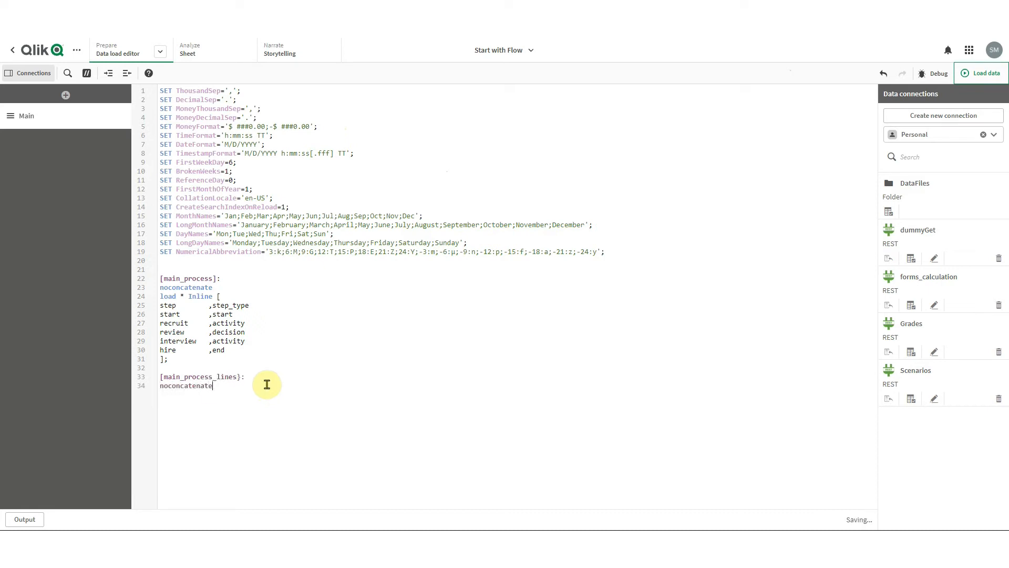
click(240, 376)
key(BackSpace)
text(])
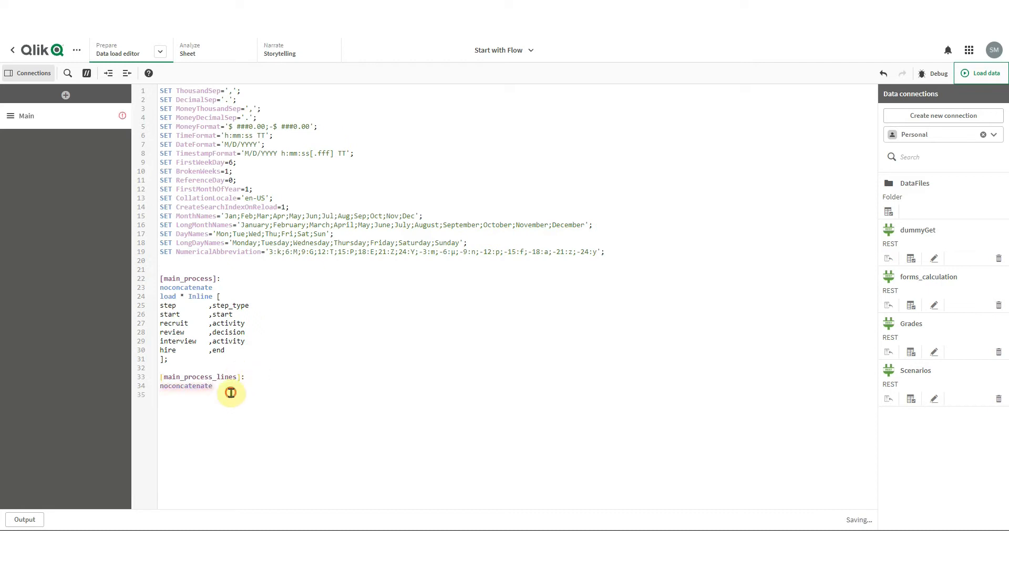
Add a load * Inline block to main_process_lines with the header fields step_from and step_to.
click(238, 393)
text(load * Inline)
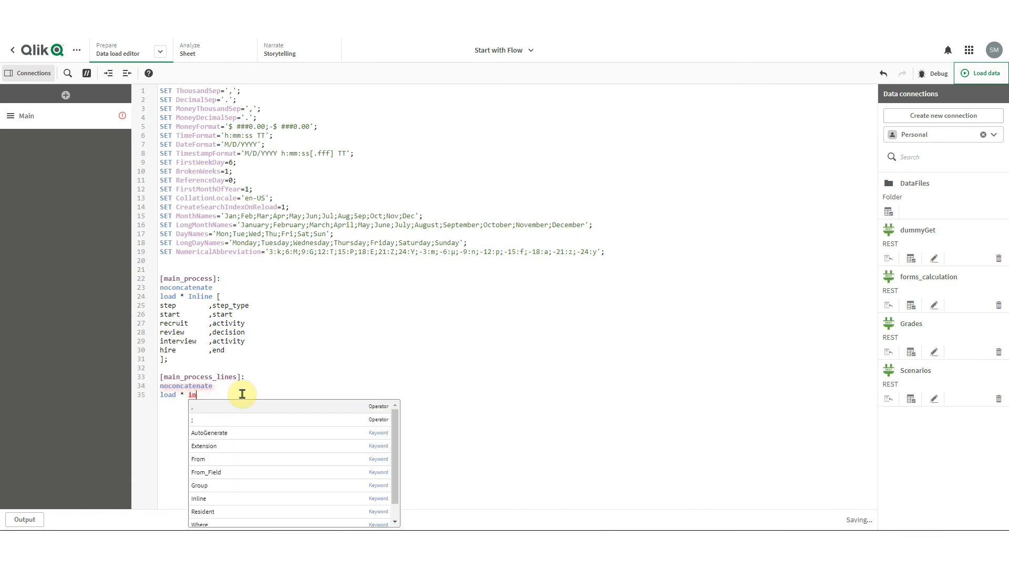
key(Return)
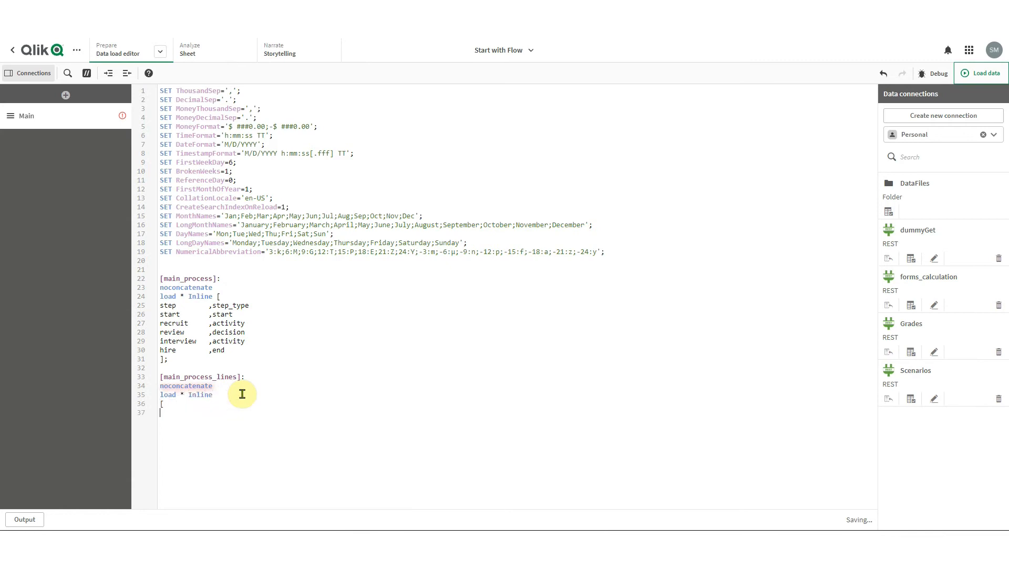
click(207, 404)
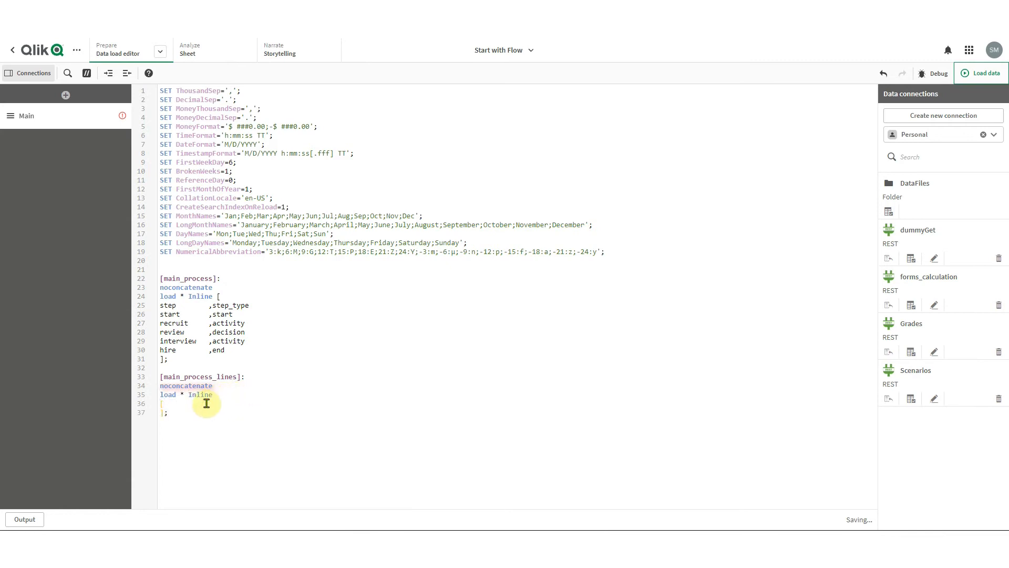
text(step_from,)
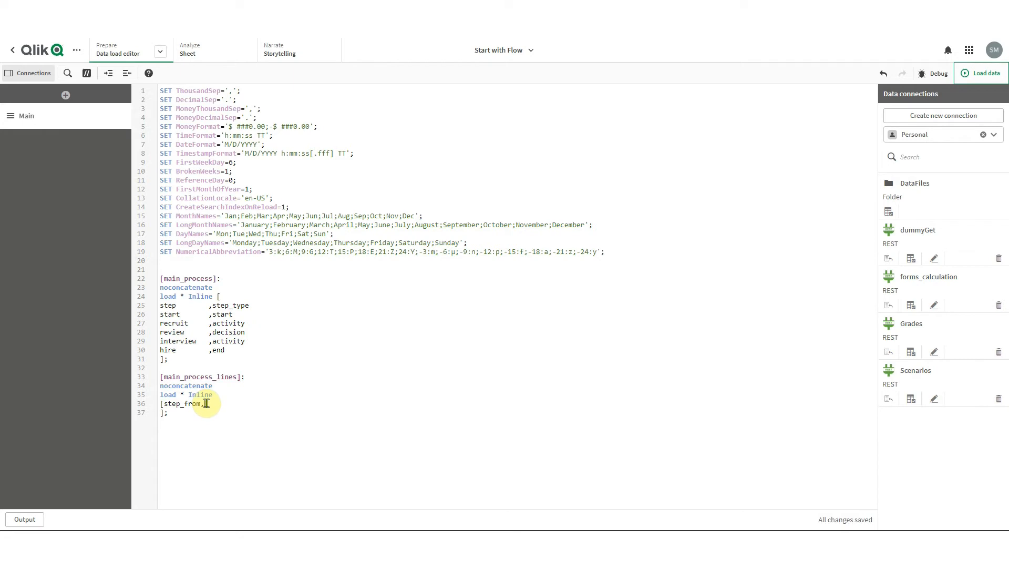
text(step_to)
key(Return)
Enter the connection rows start,recruit and recruit,review in the main_process_lines table.
text(start,recruit)
double_click(173, 321)
key(ctrl+c)
click(225, 410)
key(Return)
key(ctrl+v)
text(,)
double_click(180, 329)
key(ctrl+c)
click(212, 423)
key(ctrl+v)
Enter the connection rows review,interview and interview,hire in the main_process_lines table.
key(Return)
key(ctrl+v)
text(,)
double_click(191, 341)
key(ctrl+c)
click(210, 430)
key(ctrl+v)
text(,)
key(Return)
key(ctrl+v)
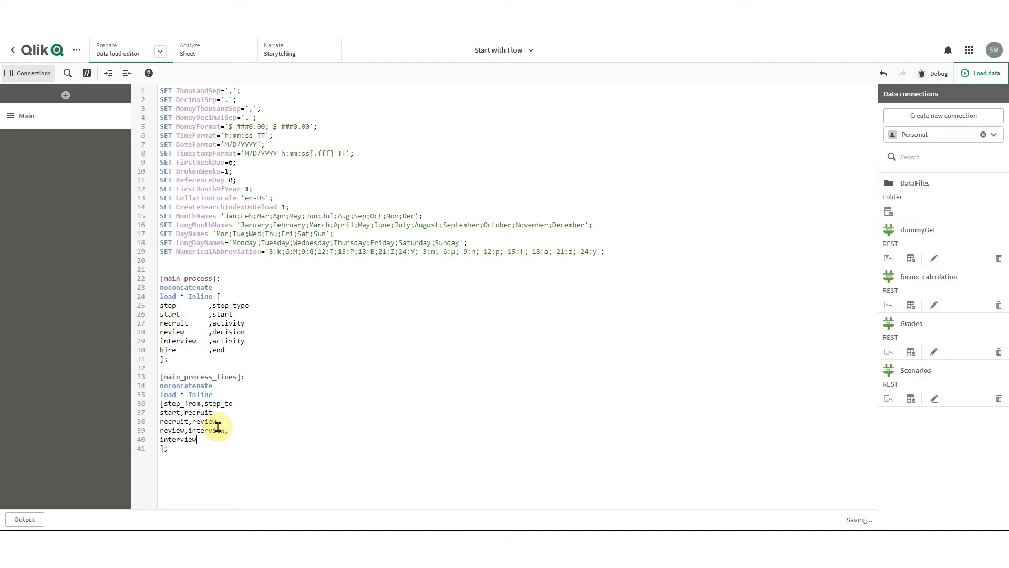
double_click(168, 350)
key(ctrl+c)
click(210, 439)
key(ctrl+v)
click(244, 429)
key(BackSpace)
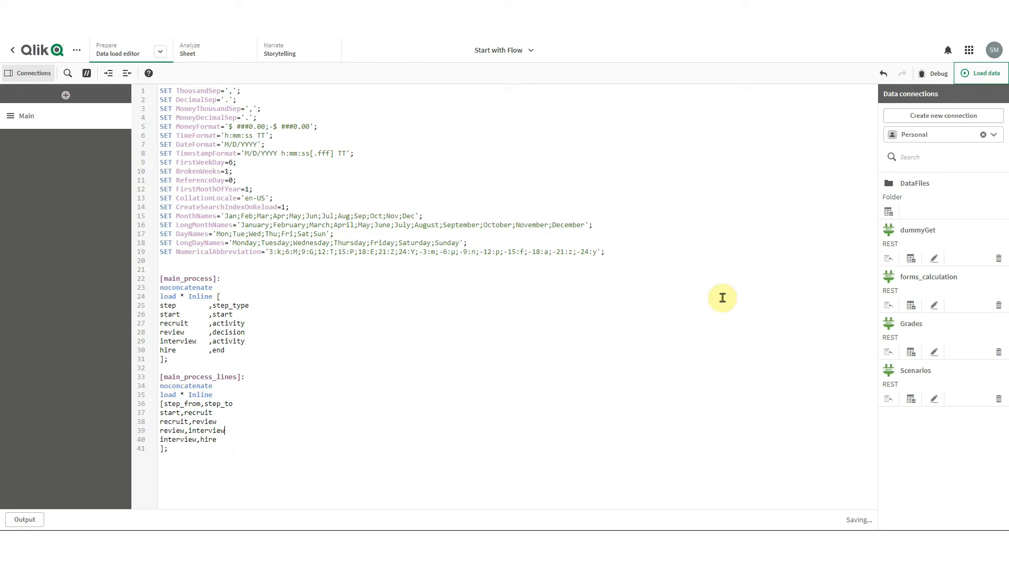
Reload the data and return to the sheet with the flow diagram.
click(962, 78)
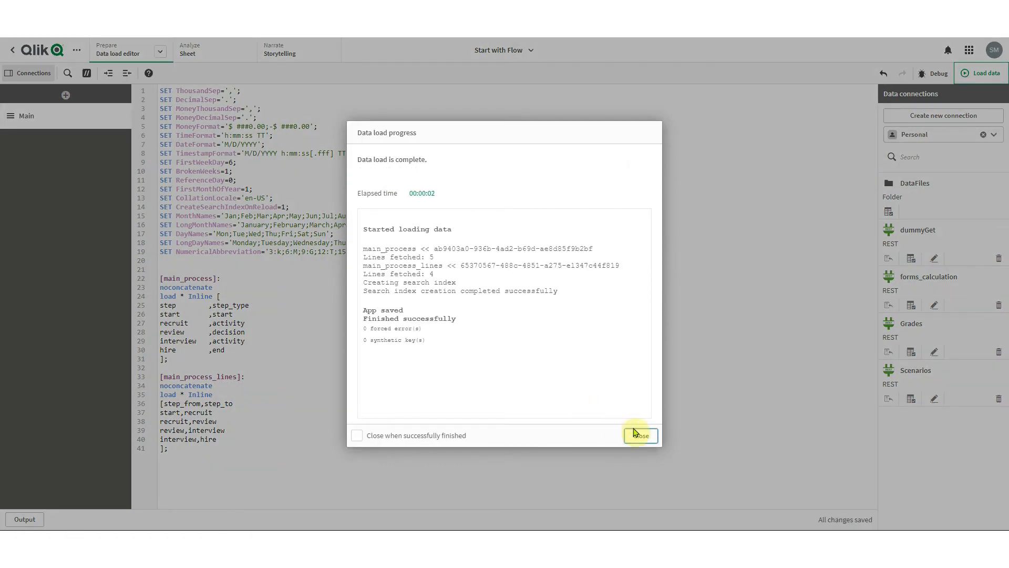
click(639, 435)
click(200, 49)
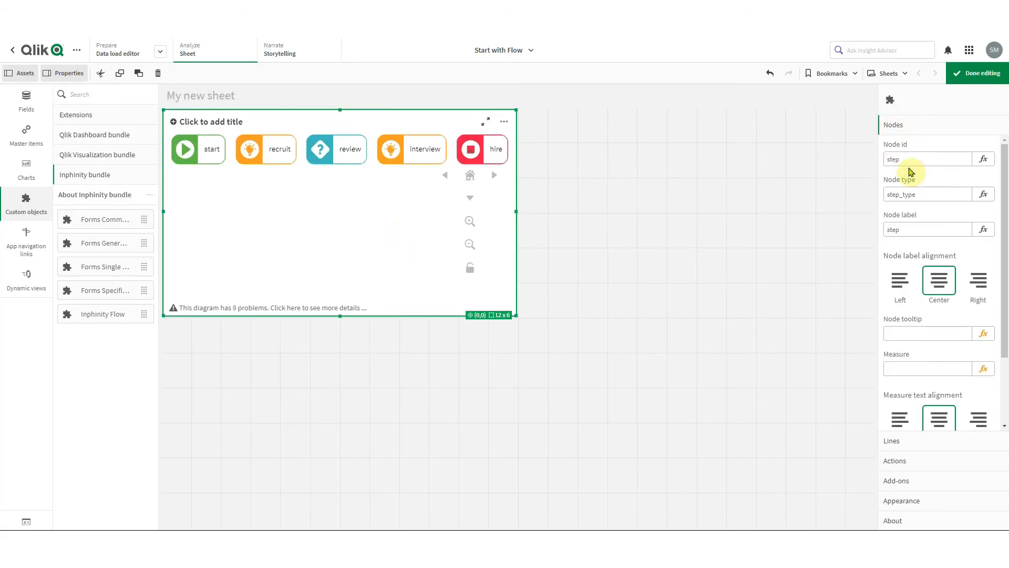
Set the flow lines' from node id to step_from and to node id to step_to, and resize the object to 9 x 9 cells.
click(926, 443)
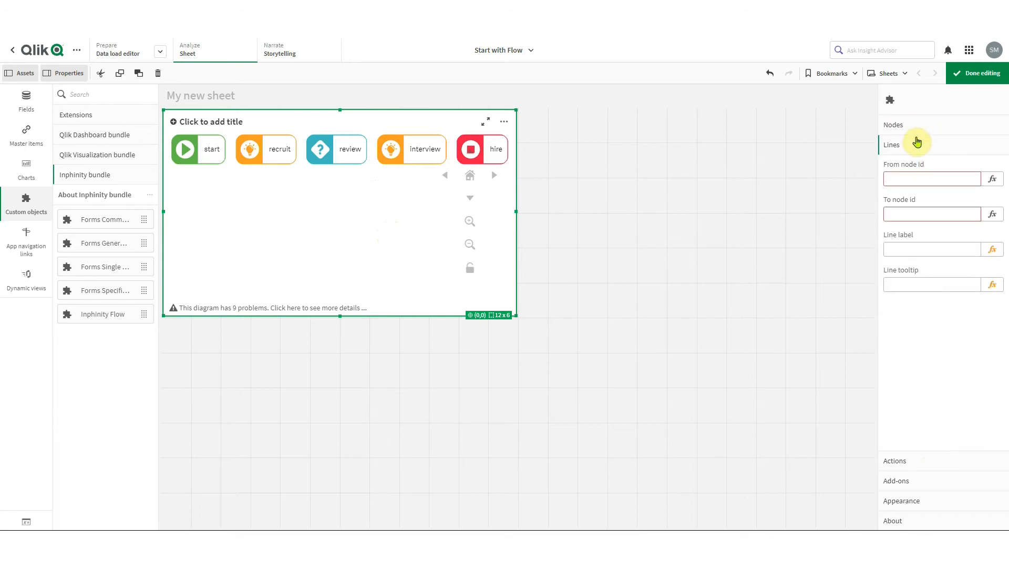
click(929, 179)
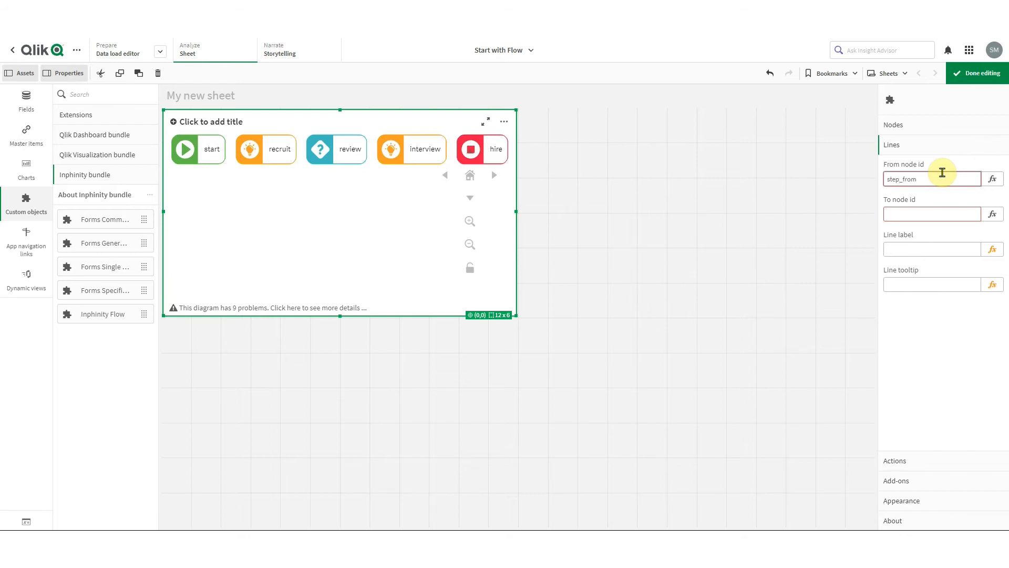
click(920, 212)
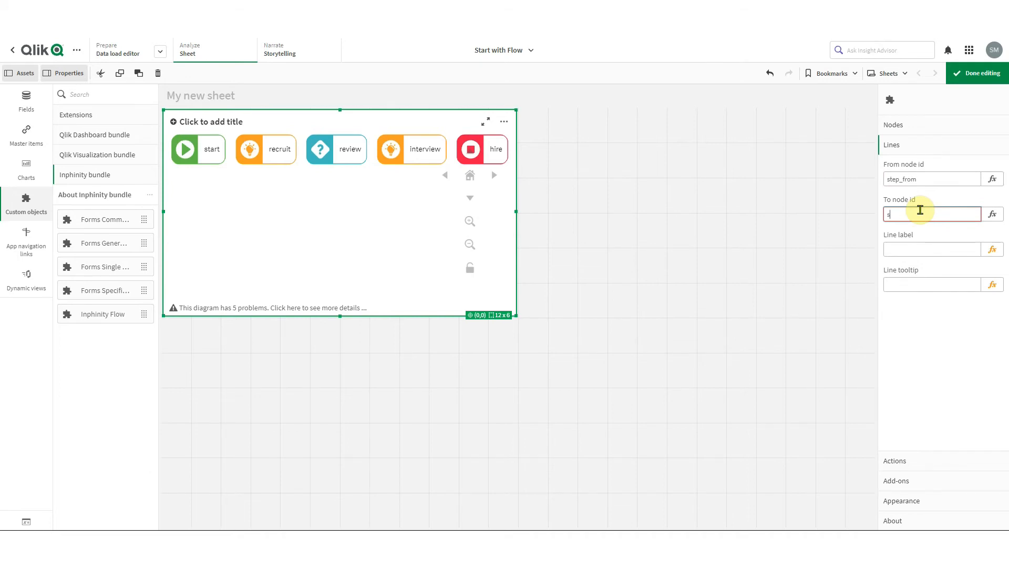
text(step_to)
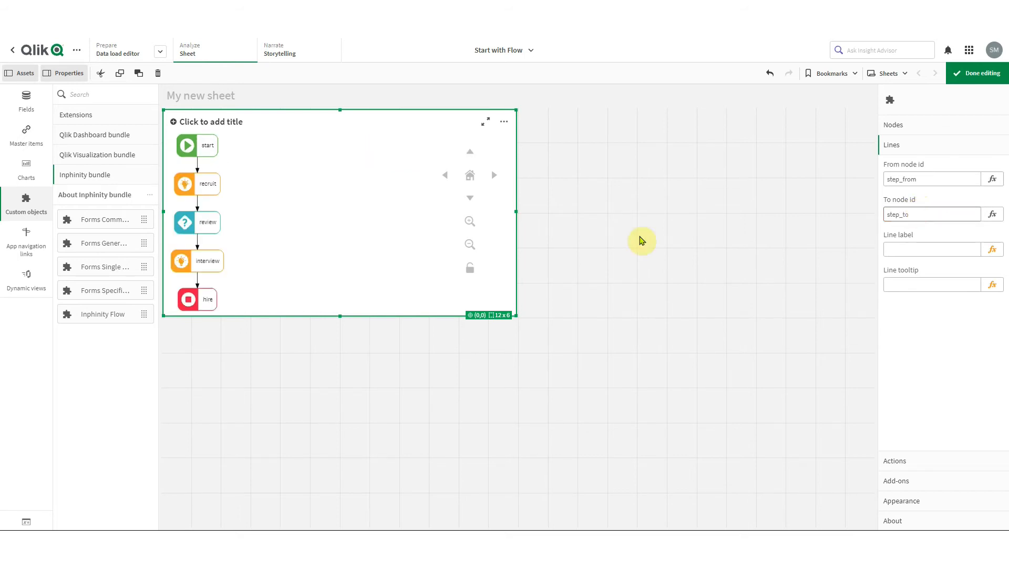
drag(514, 320, 426, 436)
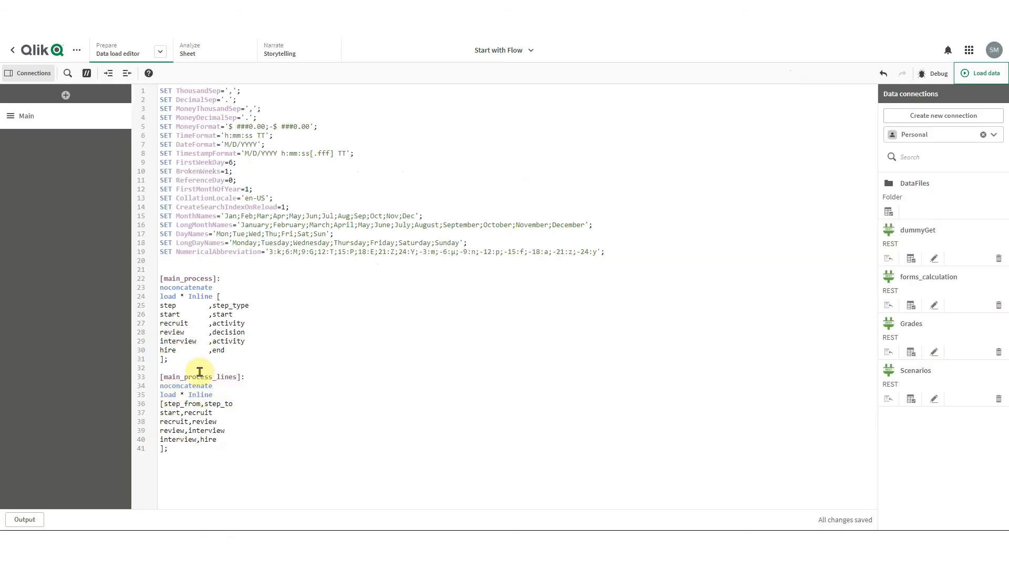
Add a leading step_id column to main_process in the load script, with the id 1 on the start row.
click(161, 305)
text(step_id,)
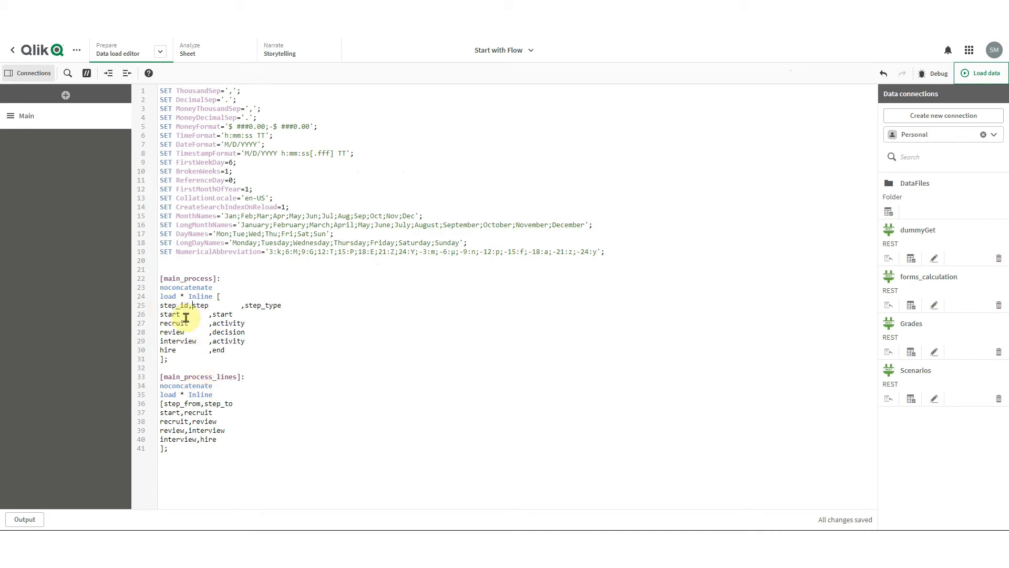
key(Tab)
click(160, 314)
text(1,)
key(Tab)
key(Tab)
click(209, 306)
text(,)
key(Down)
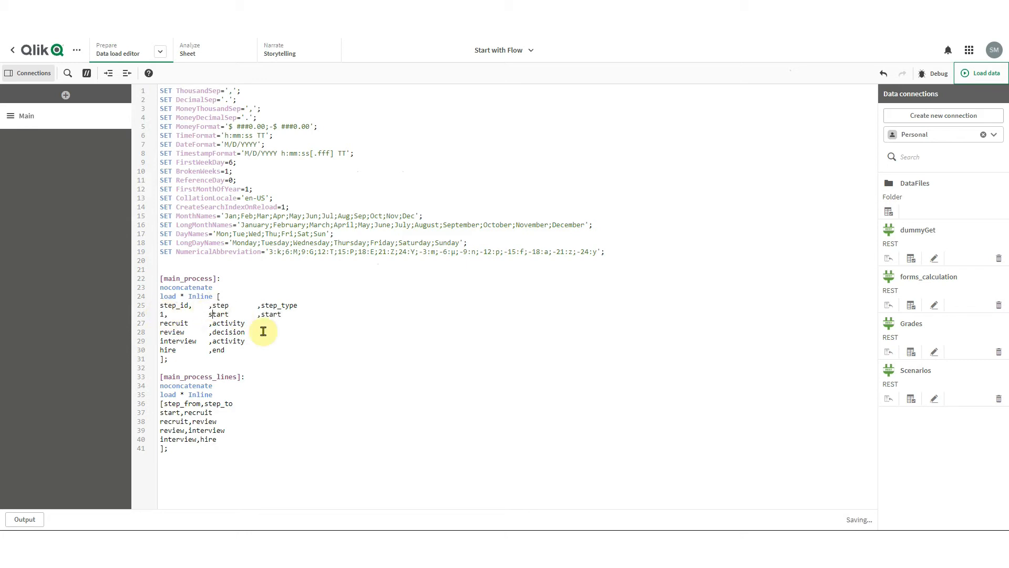
Remove the surplus commas directly after step_id in the header and after 1 in the start row.
click(192, 306)
key(BackSpace)
key(Down)
key(Left)
key(Left)
key(BackSpace)
click(193, 306)
Assign step id 2 to the recruit row and 3 to the review row, with aligned commas.
click(158, 322)
text(2)
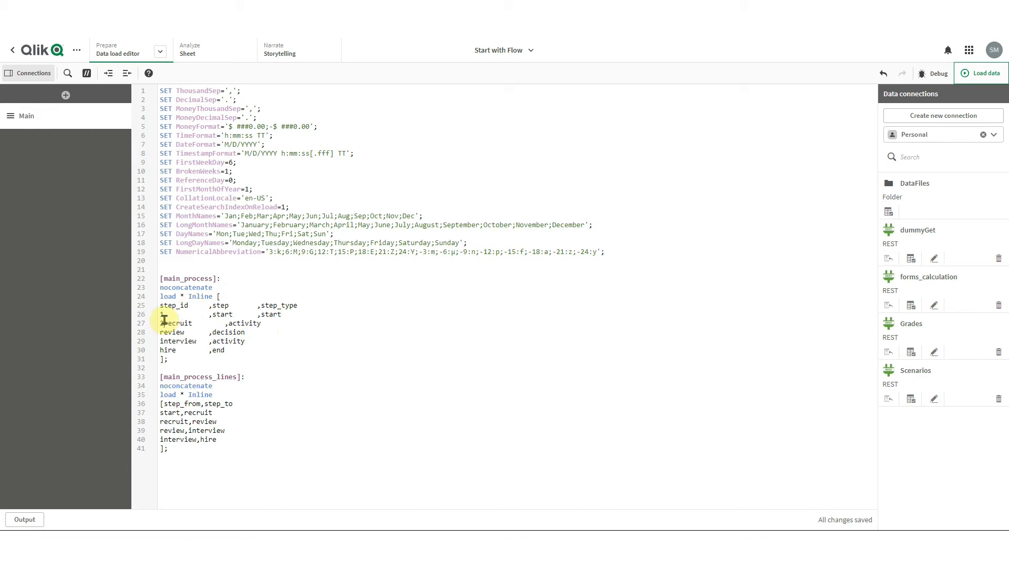
key(Tab)
key(Tab)
text(,)
click(158, 332)
text(3)
key(Tab)
key(Tab)
text(,)
Assign step id 4 to the interview row and 5 to the hire row, with aligned commas.
click(160, 341)
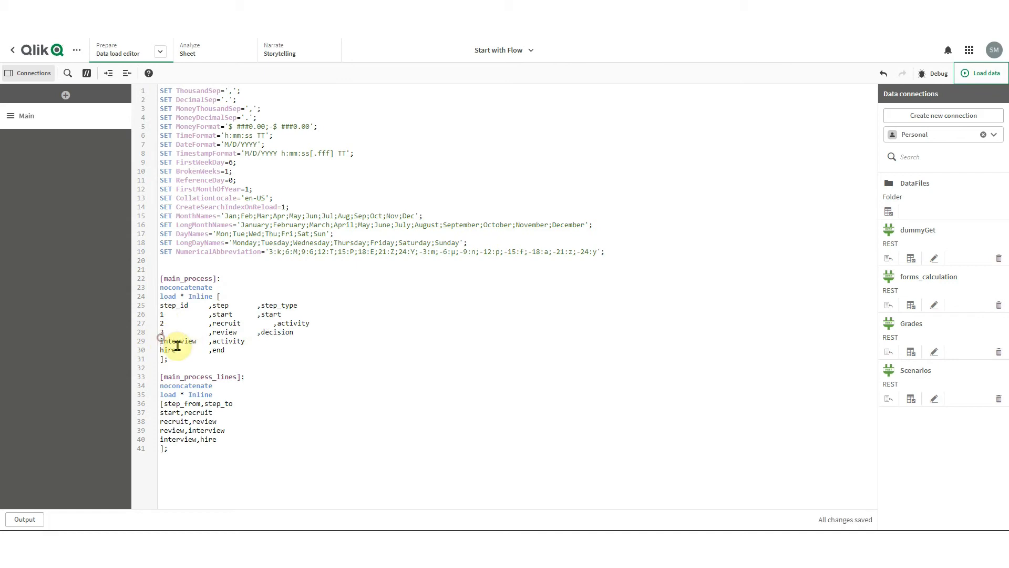
text(4)
key(Tab)
key(Tab)
text(,)
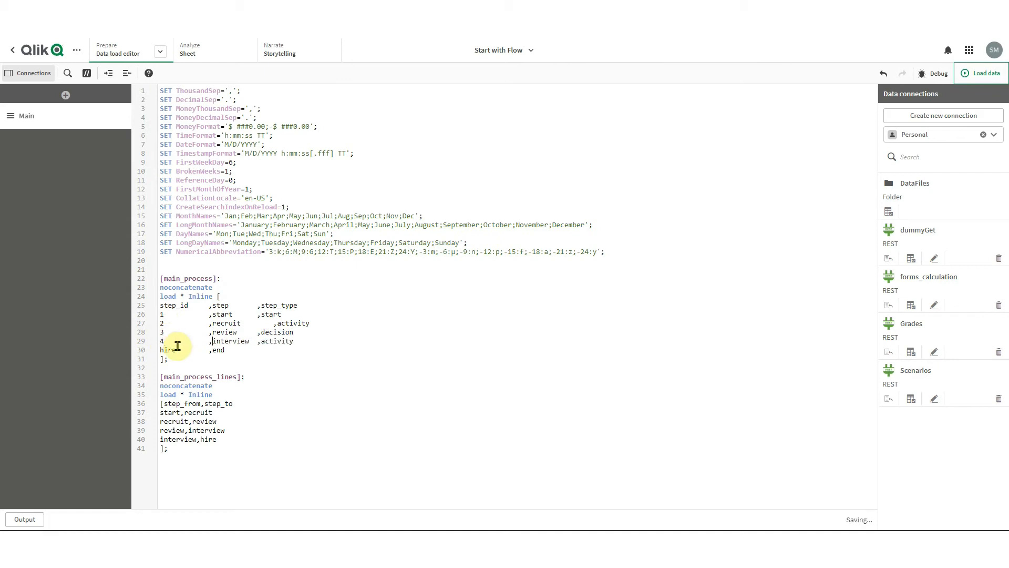
click(160, 350)
text(5)
key(Tab)
key(Tab)
text(,)
Delete the whole main_process_lines table and align the recruit row's step type with the column.
click(195, 453)
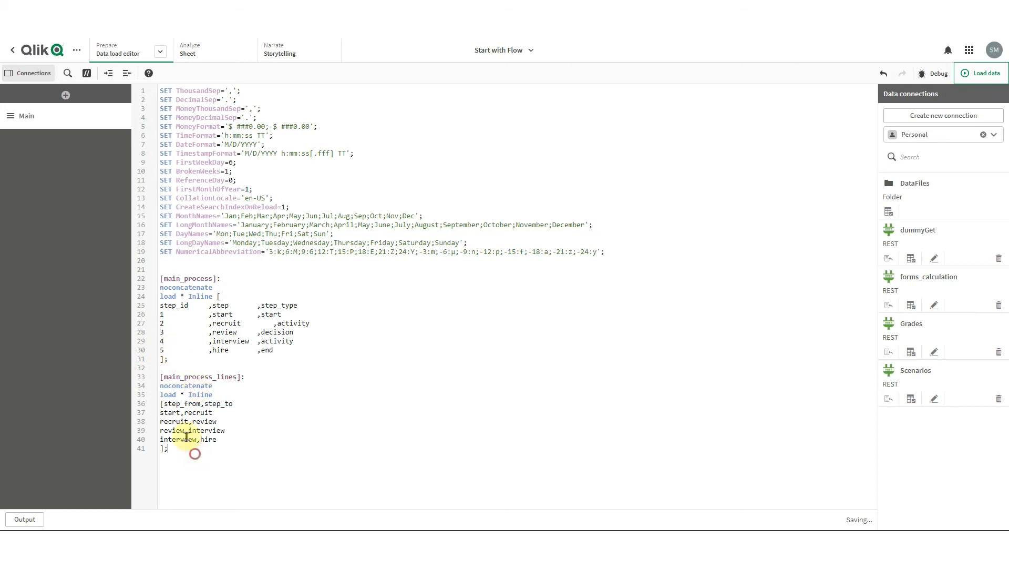
shift+click(159, 377)
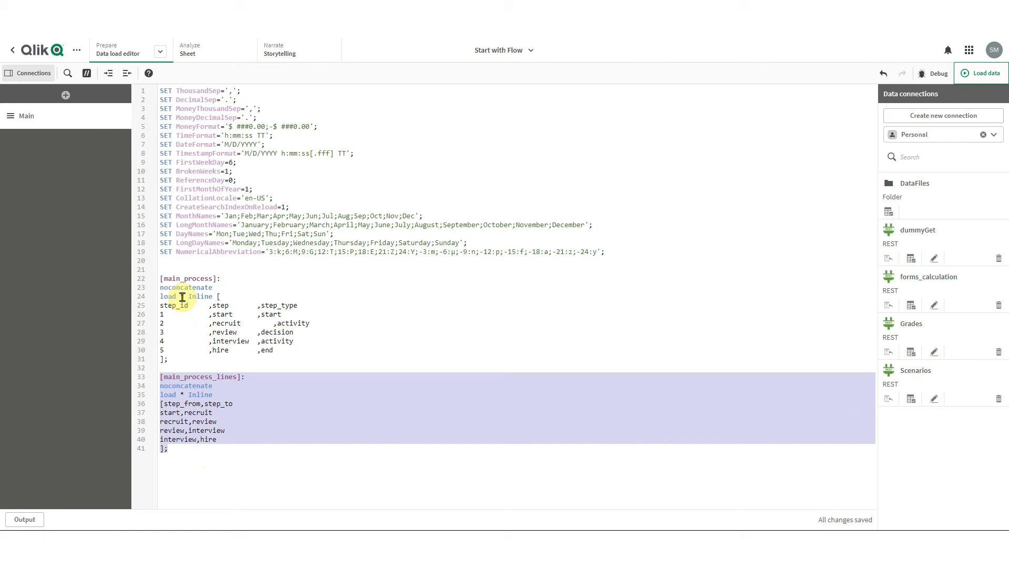
key(Delete)
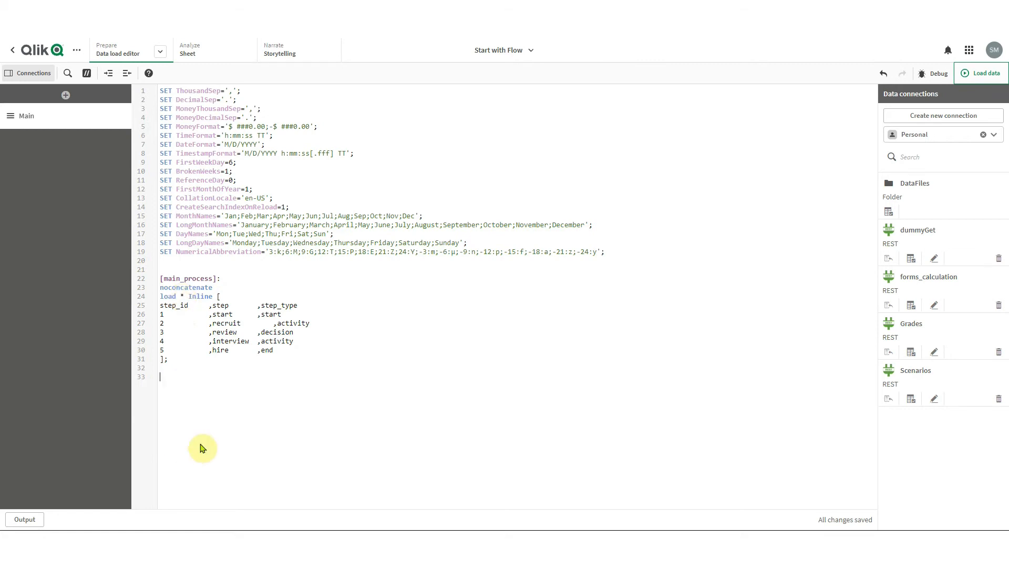
click(273, 323)
key(BackSpace)
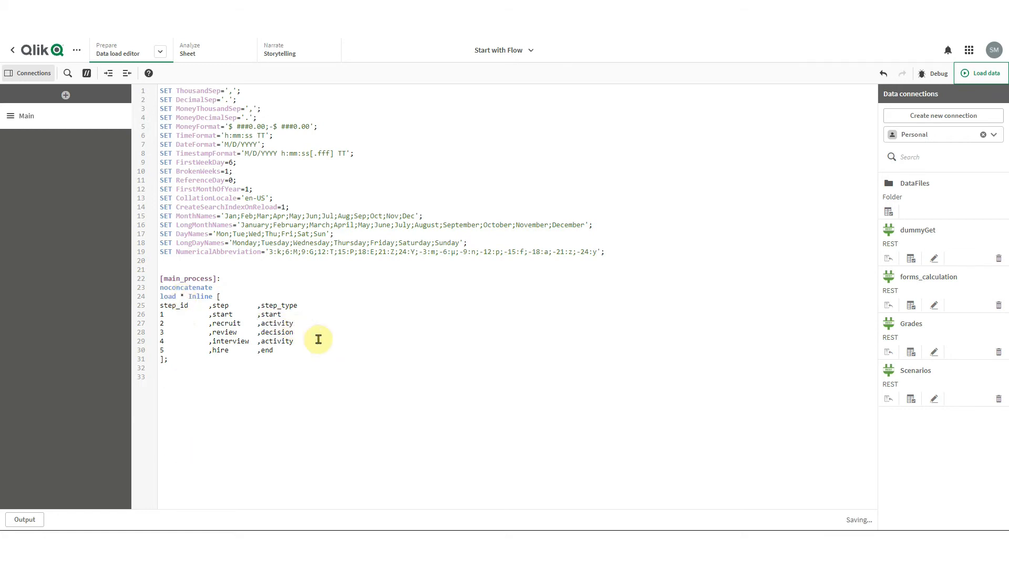
Reload the data and set the flow lines' from node id to step_id on the sheet.
click(983, 80)
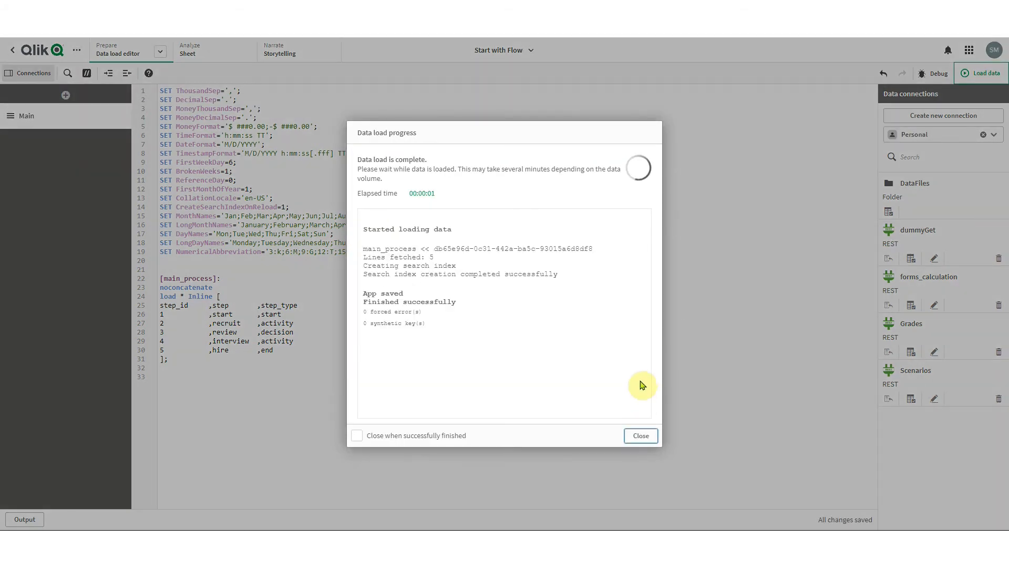
click(641, 435)
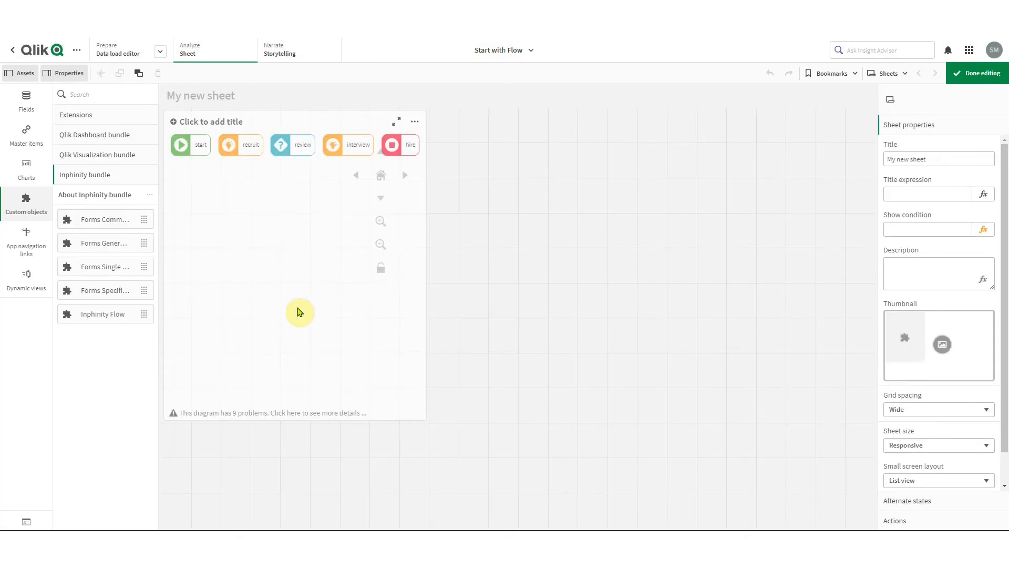
click(300, 312)
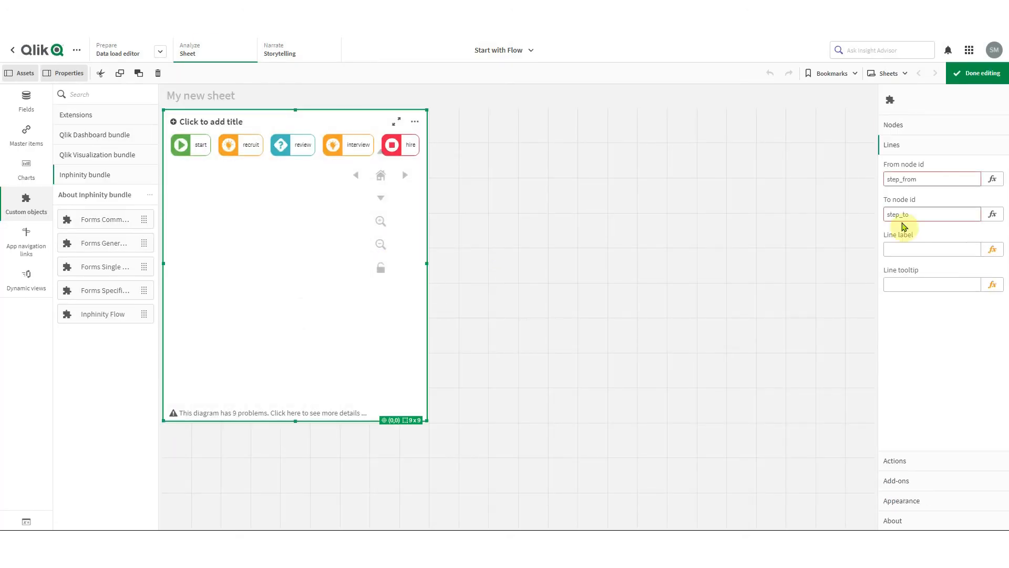
drag(904, 181, 924, 183)
text(id)
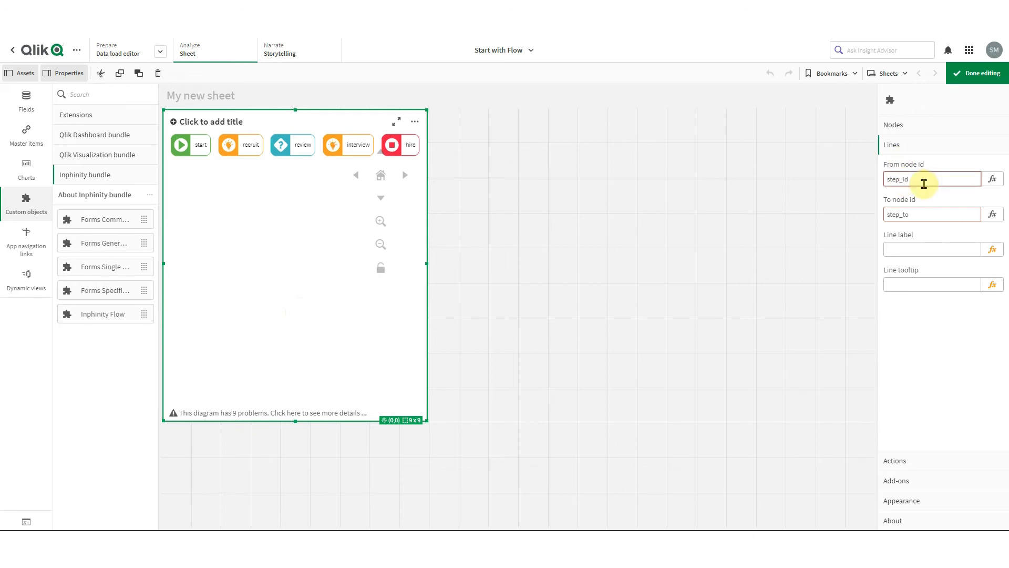
Set the flow lines' to node id to an expression based on step_id.
double_click(897, 211)
text(step_t)
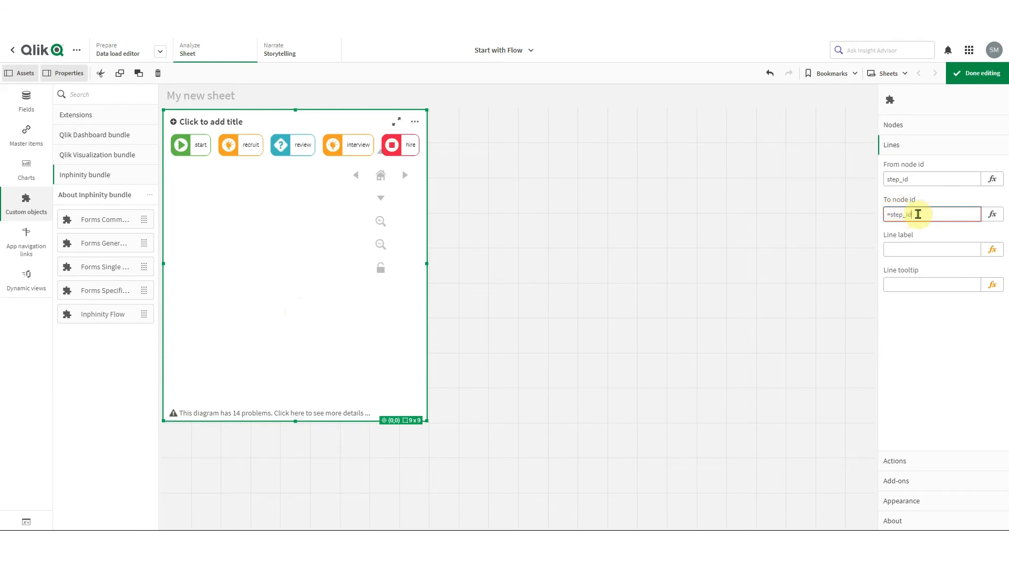
key(Return)
Change the flow object's node id to the step_id field, checking the step columns in the load script.
click(928, 126)
drag(901, 158, 886, 159)
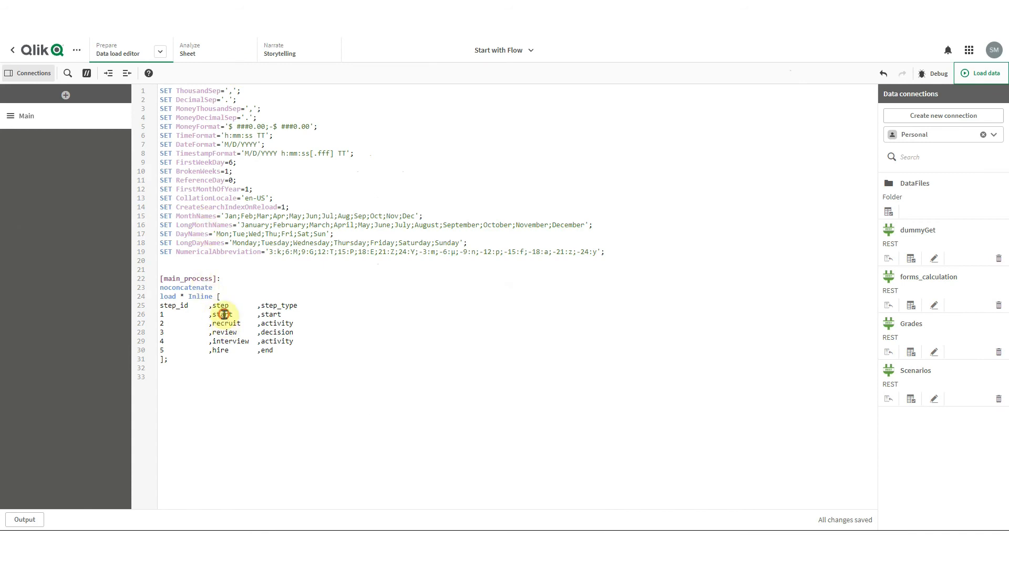
click(221, 350)
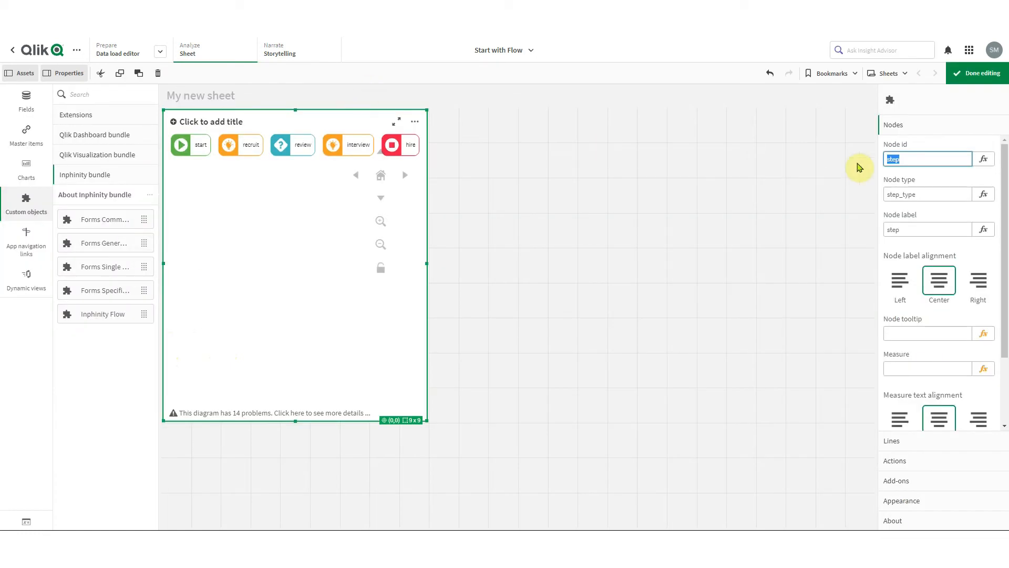
click(910, 160)
text(_id)
key(Return)
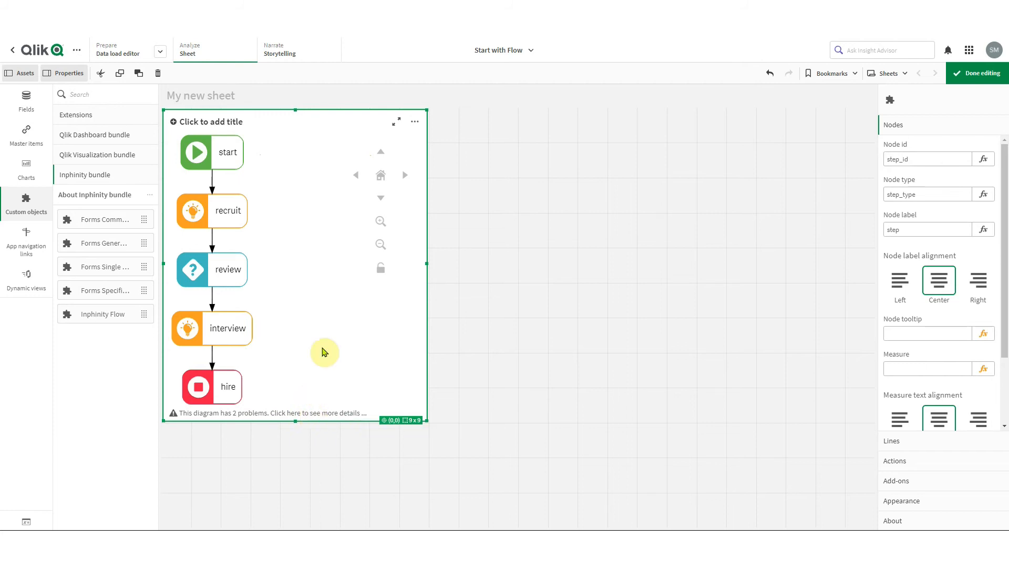
Review the warnings detected in the flow diagram.
right_click(324, 352)
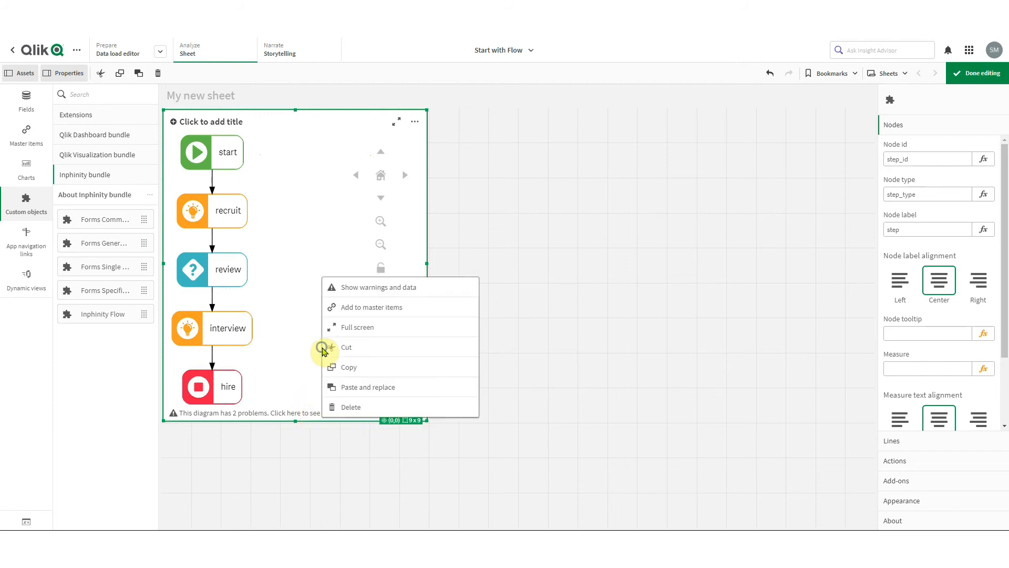
click(391, 290)
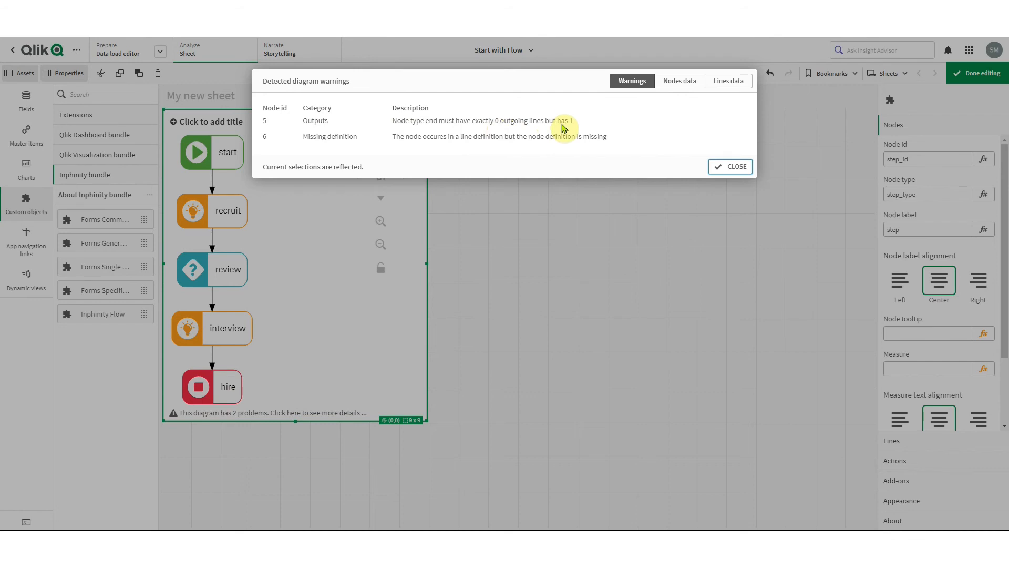
click(730, 166)
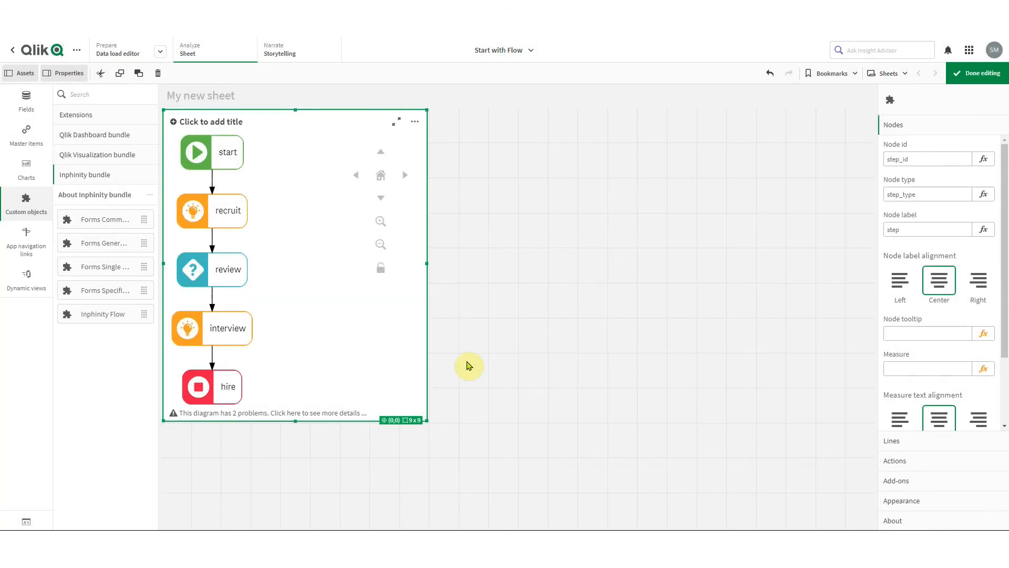
Change the flow lines' to node id expression to =if(step_id<5,step_id+1), checking the step ids in the load script.
click(904, 441)
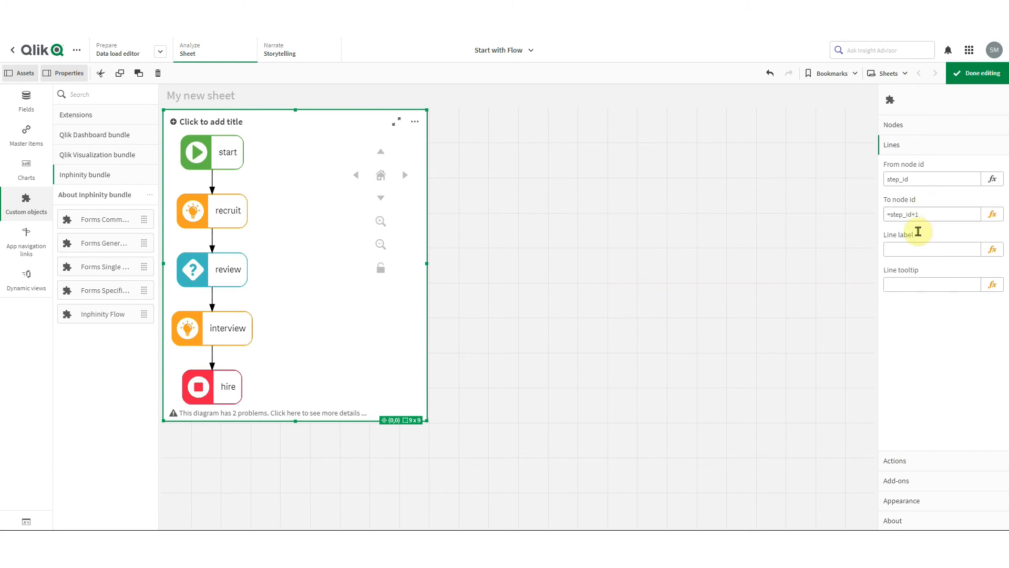
drag(889, 214, 912, 214)
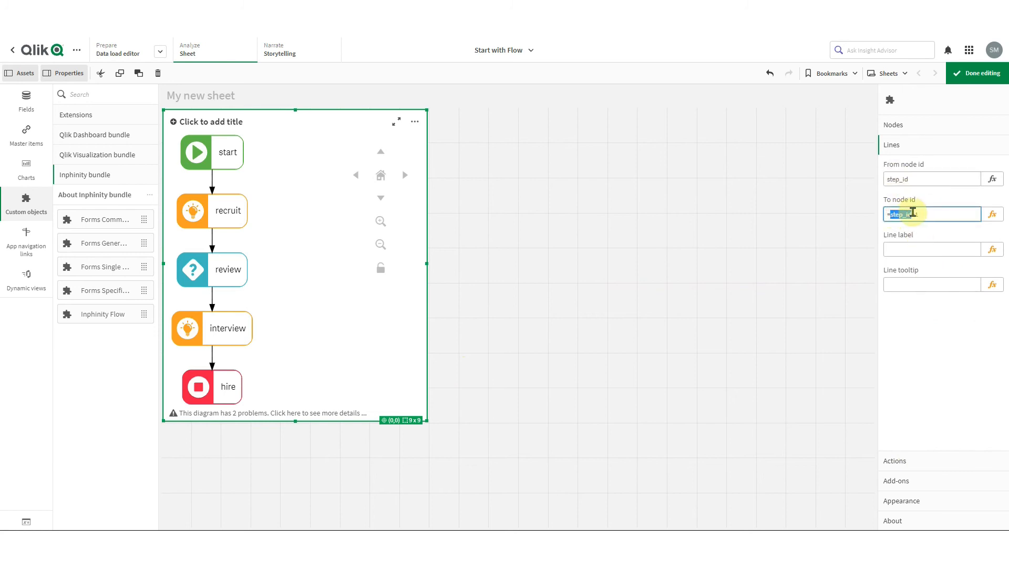
click(900, 214)
click(262, 11)
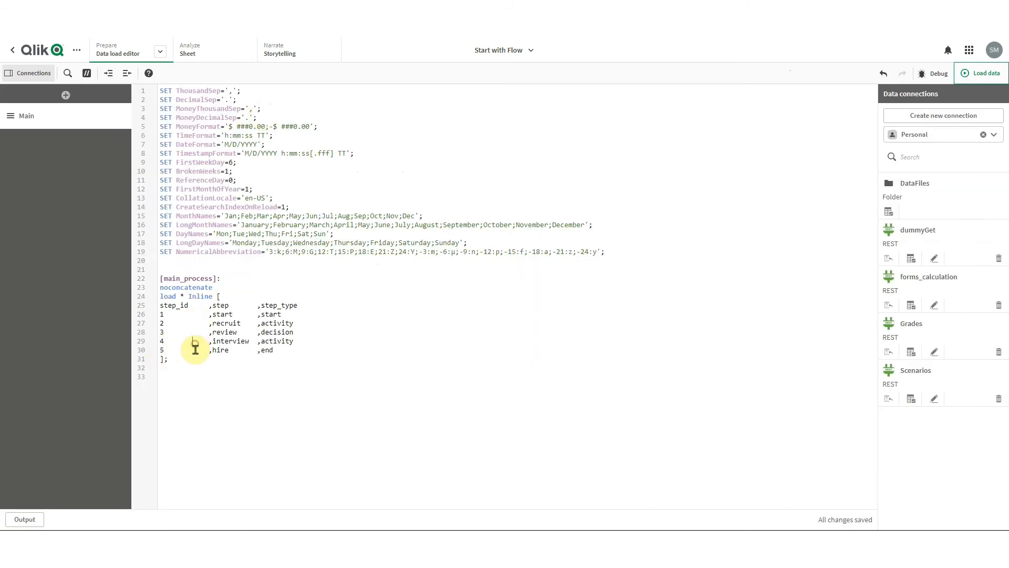
click(137, 12)
click(891, 215)
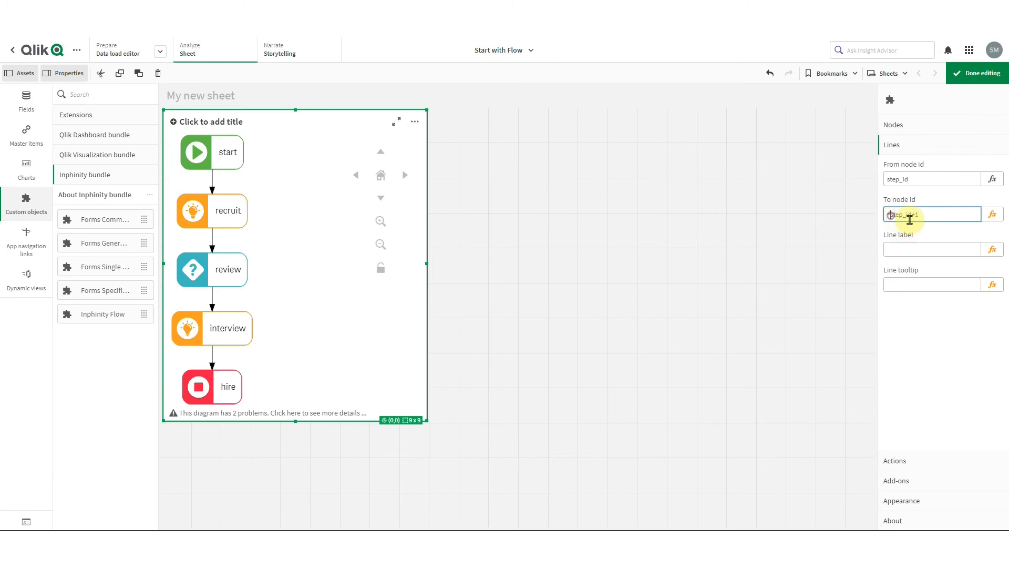
text(if(step_id)
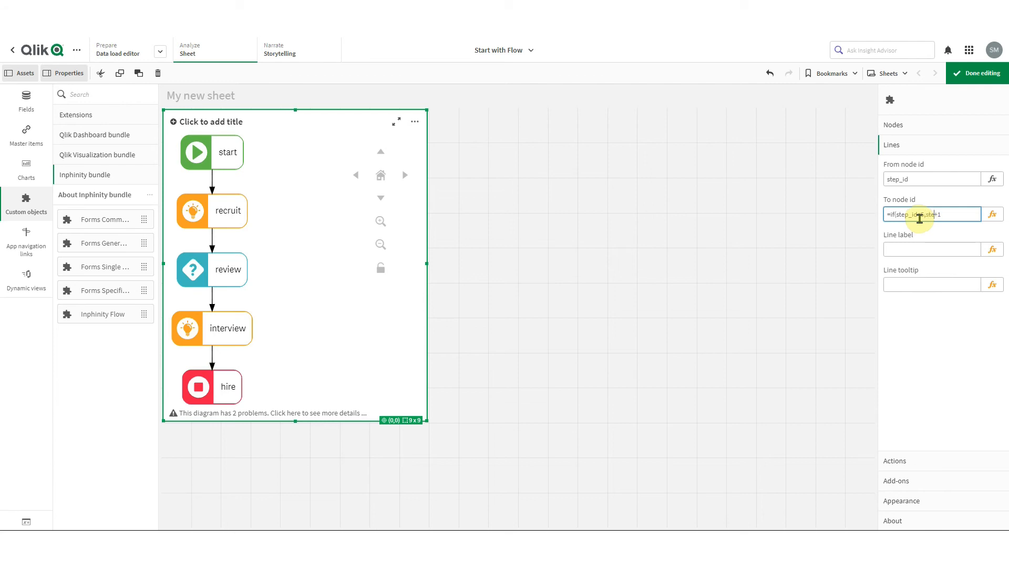
text(<5,step_id)
click(966, 221)
text())
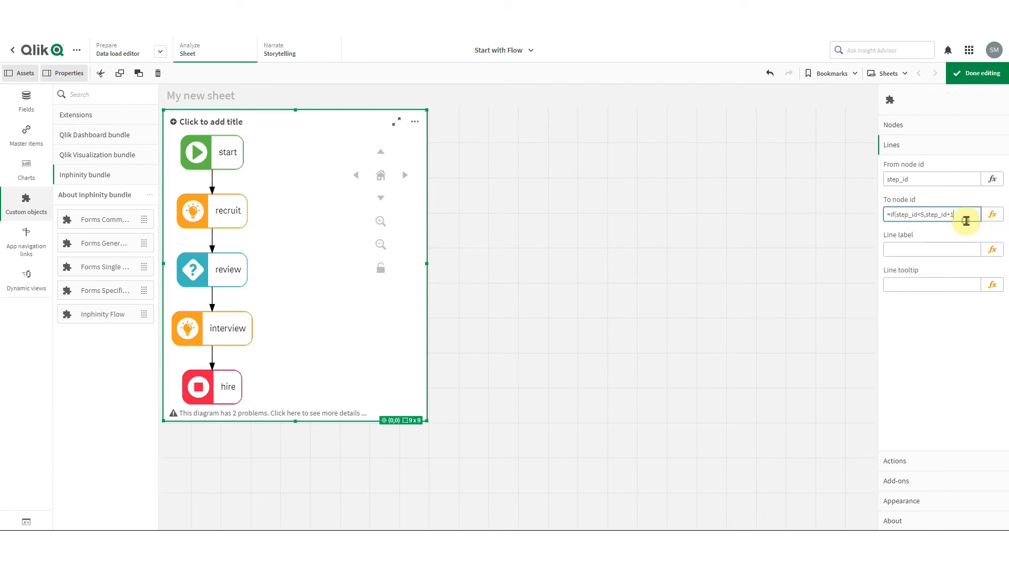
key(Return)
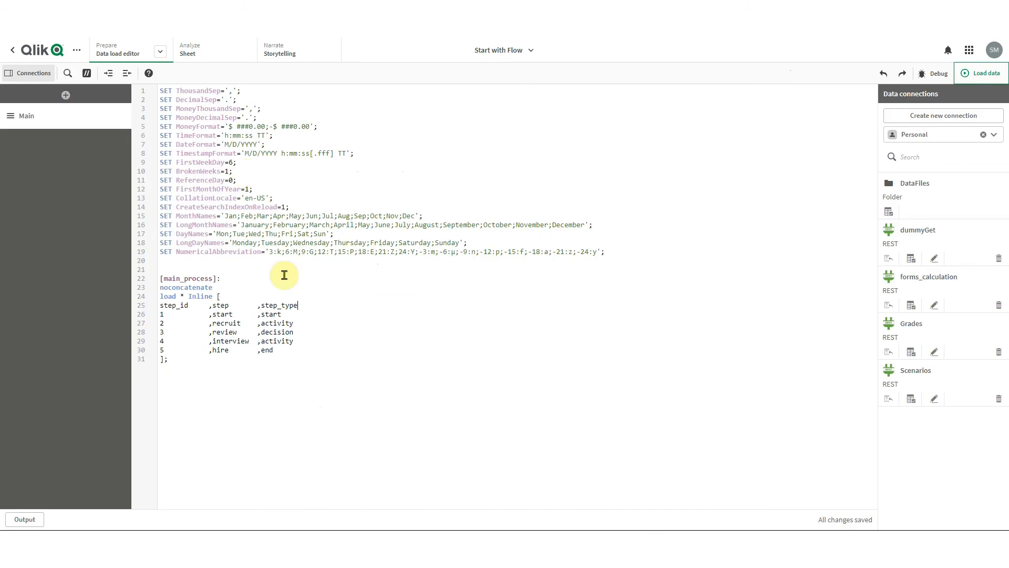
Replace the main_process inline table with the prepared five-step version that adds step_responsible and step_desc columns, and reload the data.
drag(291, 351, 143, 308)
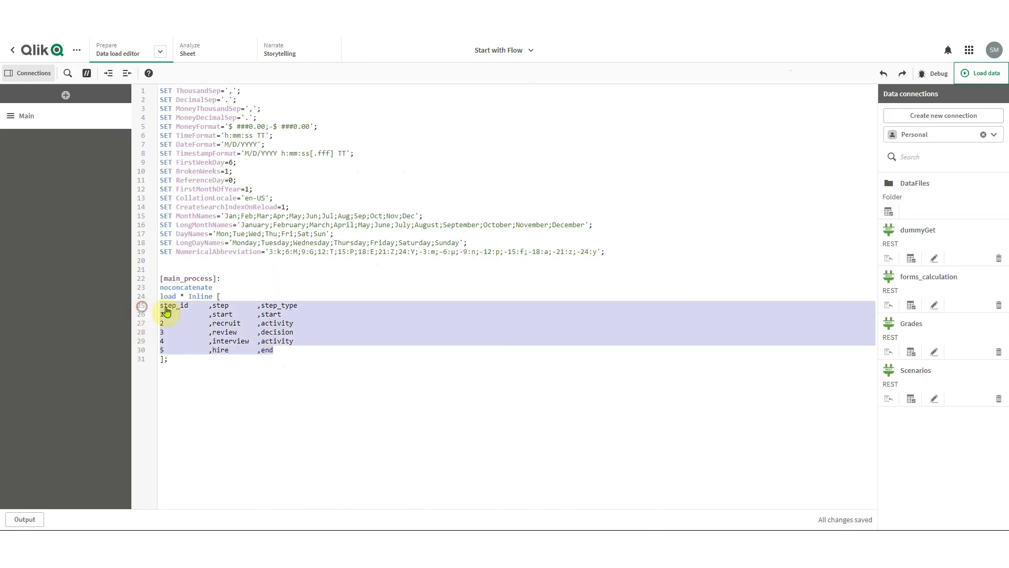
key(ctrl+v)
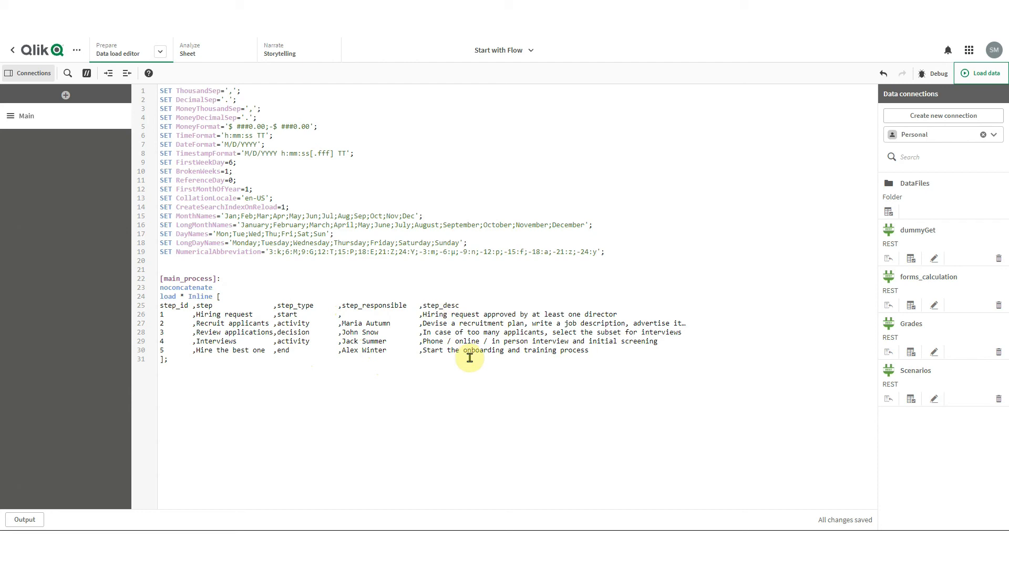
click(970, 75)
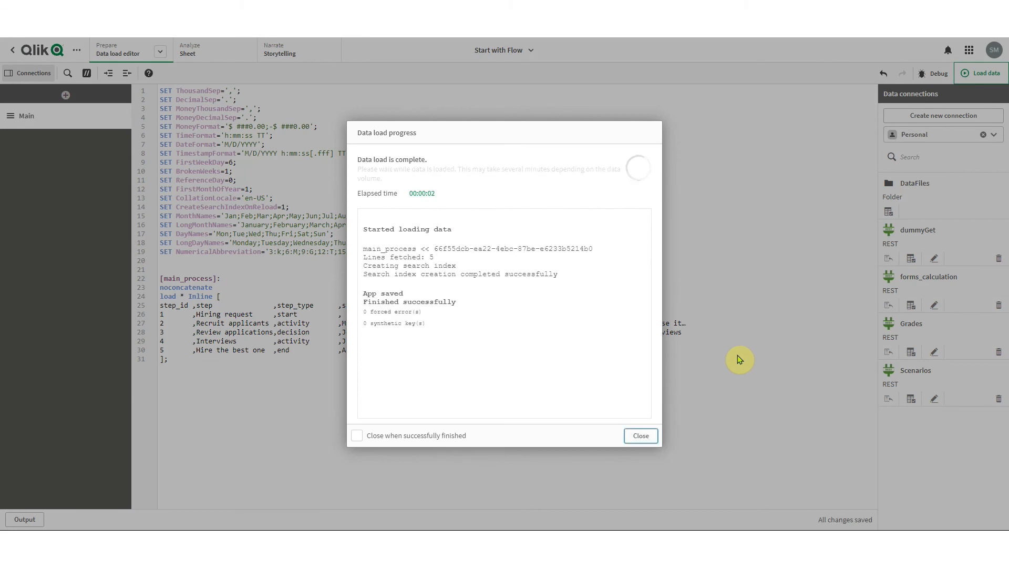
click(651, 436)
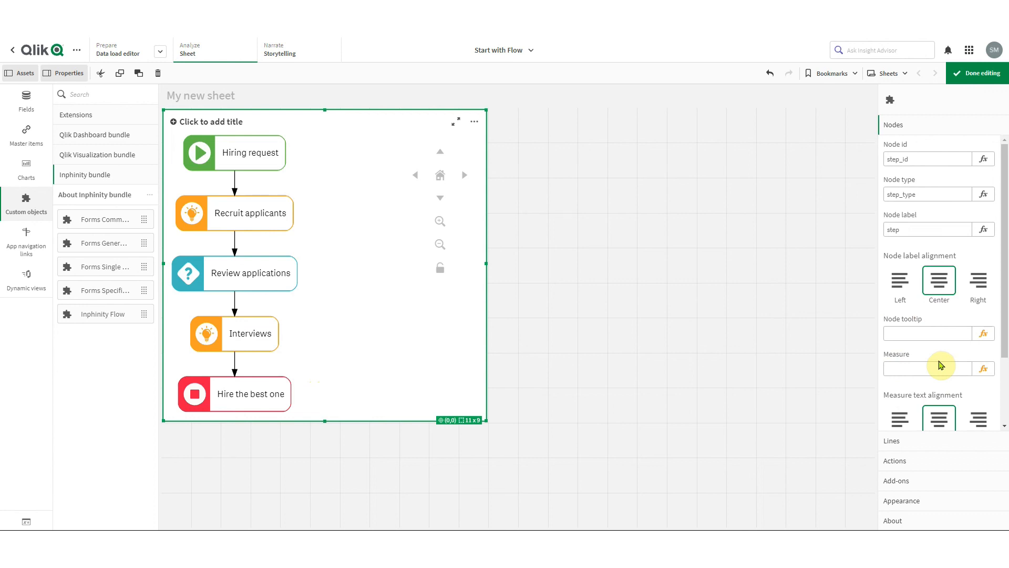
Set the flow nodes' measure to step_responsible.
click(909, 368)
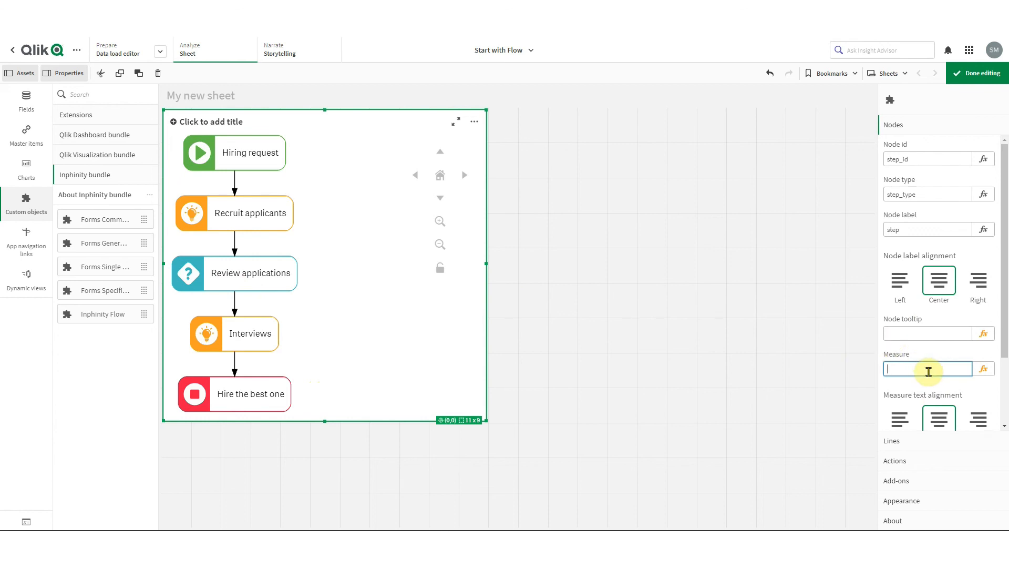
text(step_response_)
text(le)
key(Return)
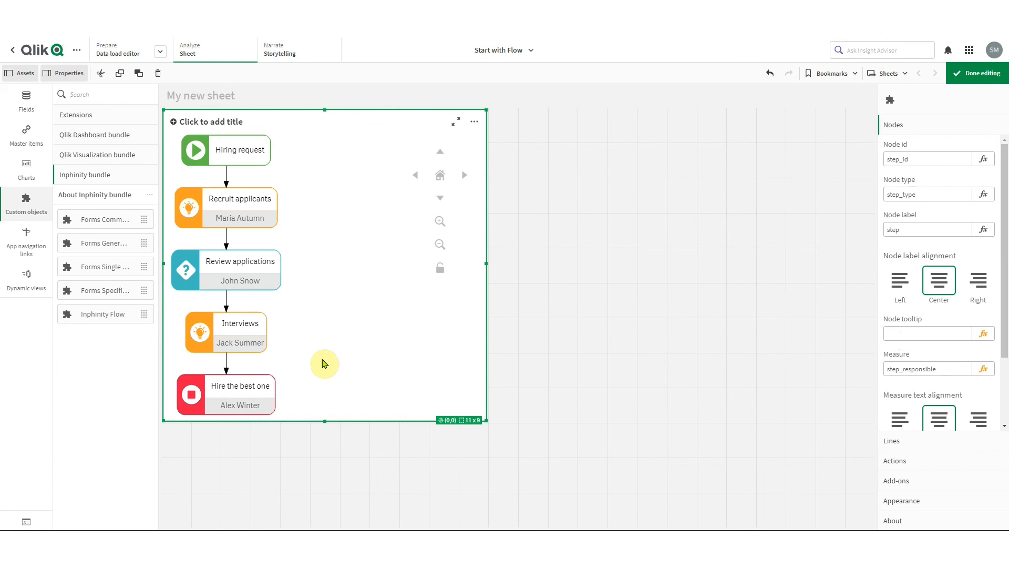
Set the node tooltip to step_desc, finish editing the sheet, and check the tooltips on the upper process nodes.
click(933, 335)
text(ste)
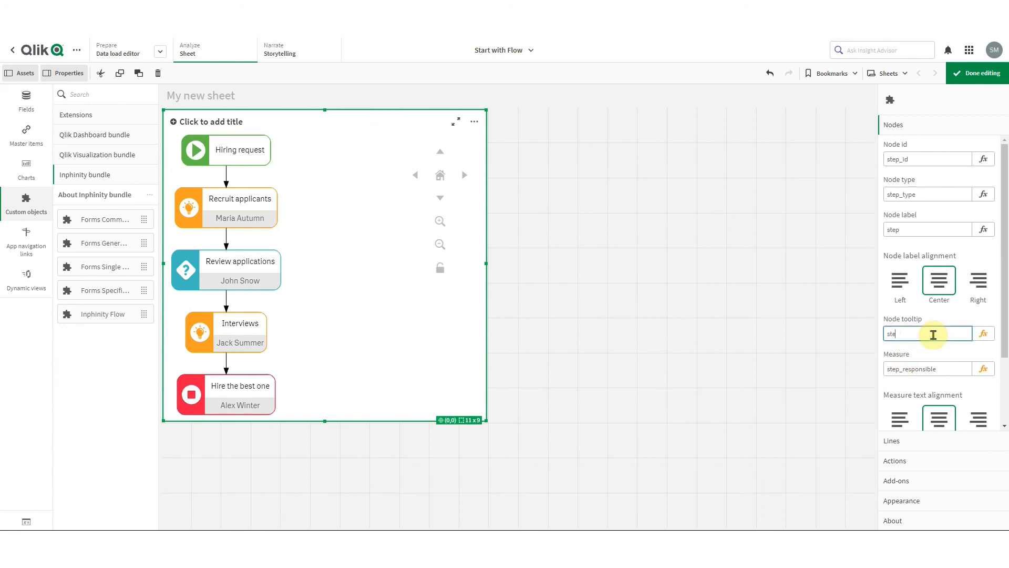
text(p_desc)
click(976, 73)
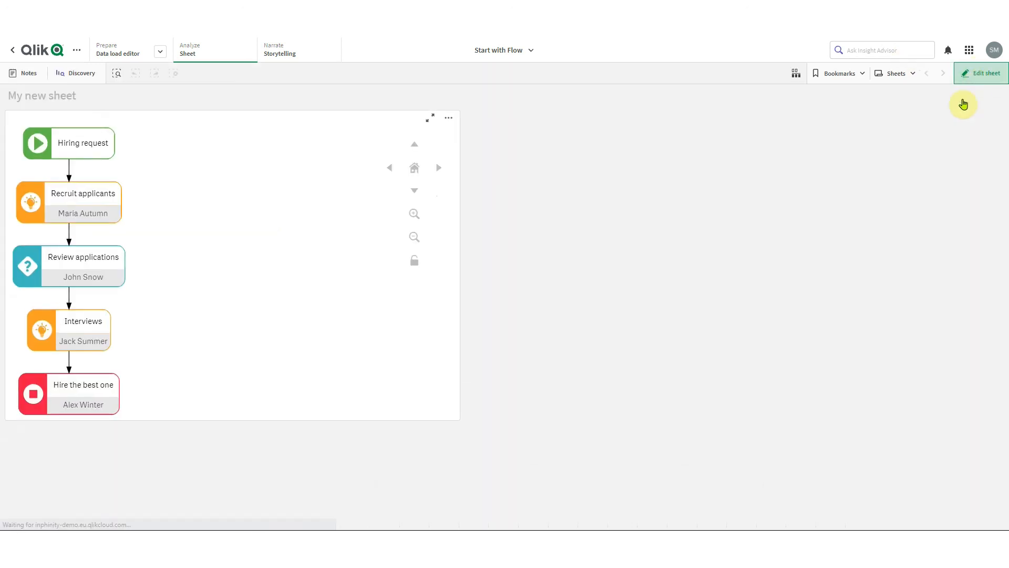
mouse_move(90, 263)
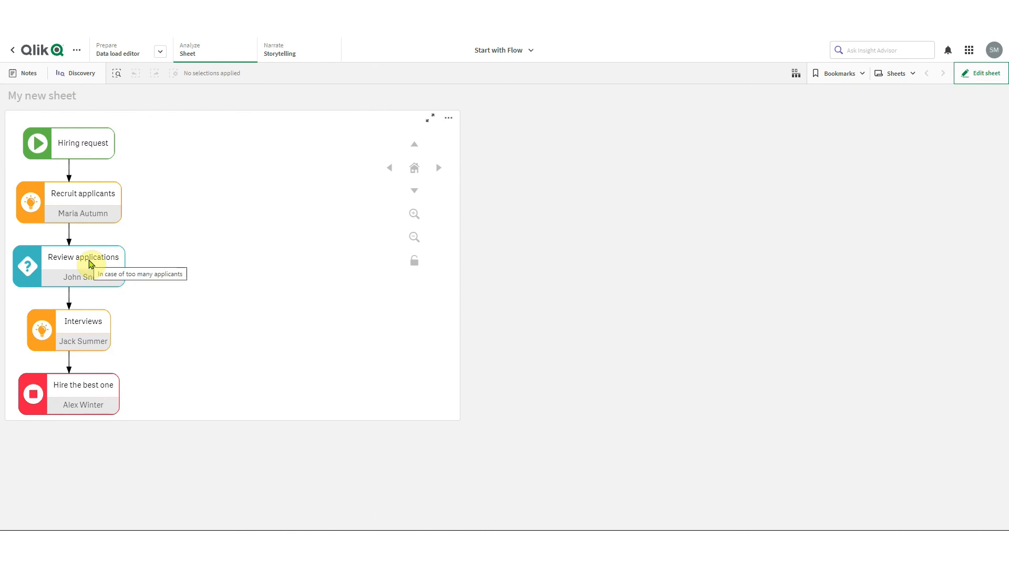
mouse_move(78, 199)
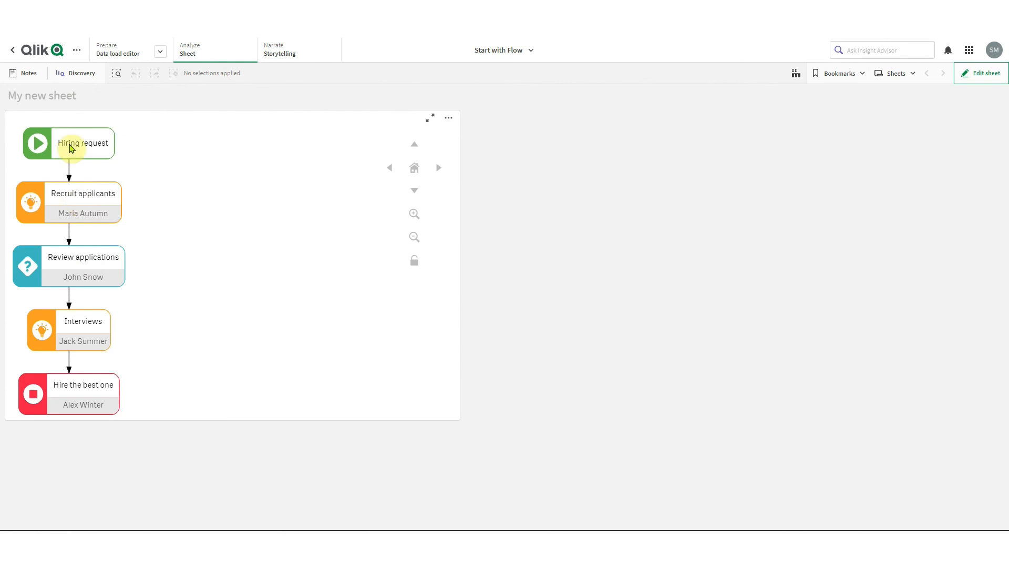
mouse_move(72, 148)
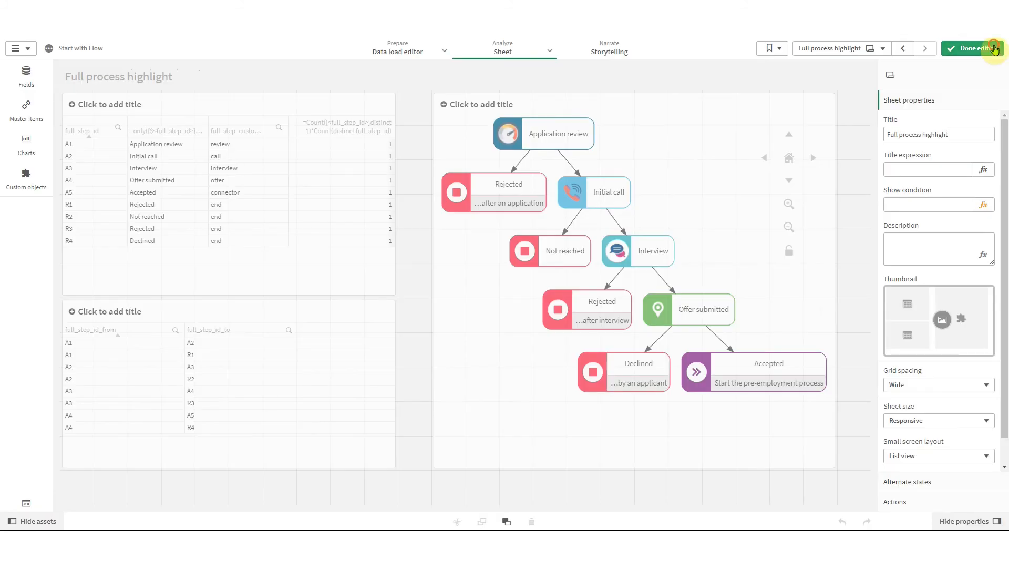
Finish editing the Full process highlight sheet with the branching recruitment flow.
click(994, 49)
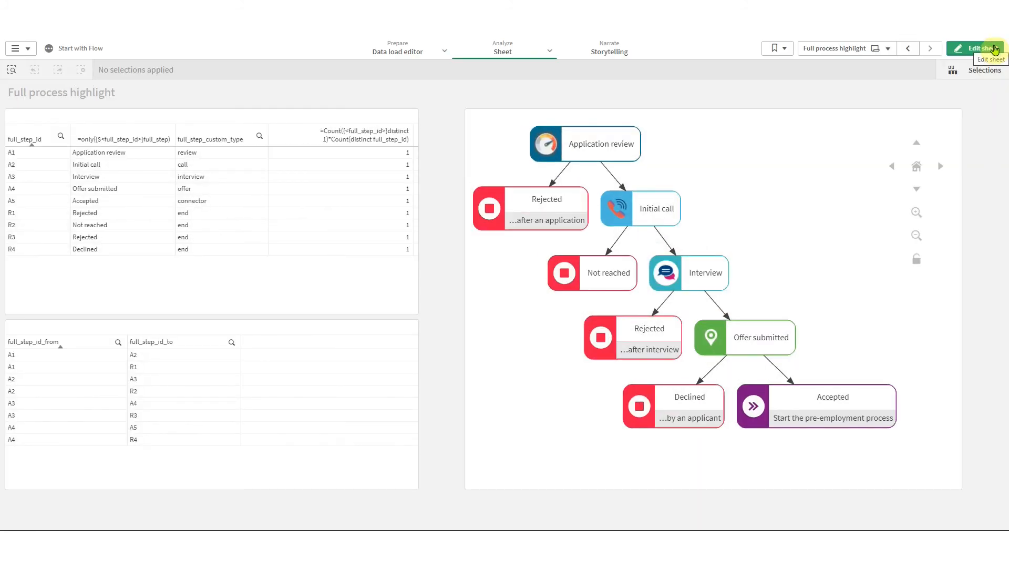